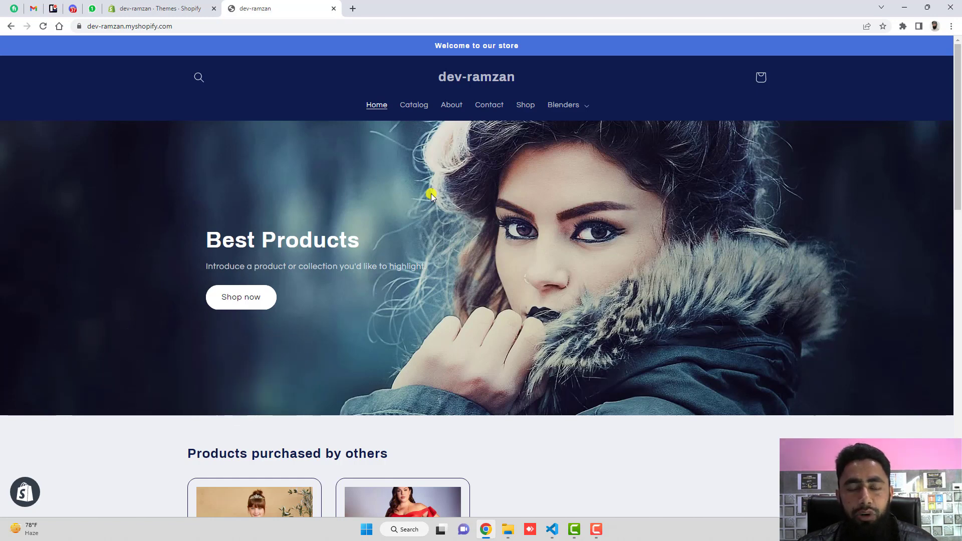
# Open the Refresh theme's code editor from the Online Store themes page.
pyautogui.click(160, 10)
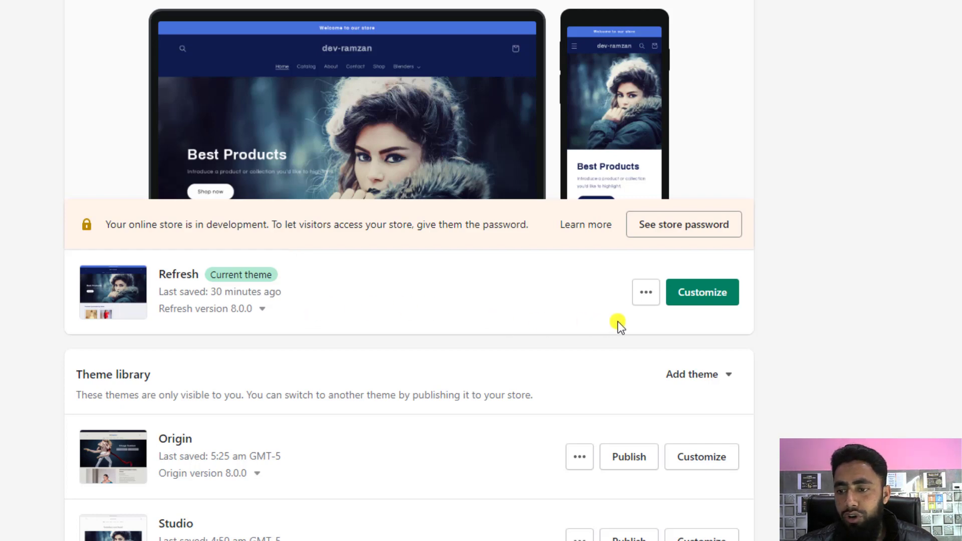
pyautogui.click(646, 296)
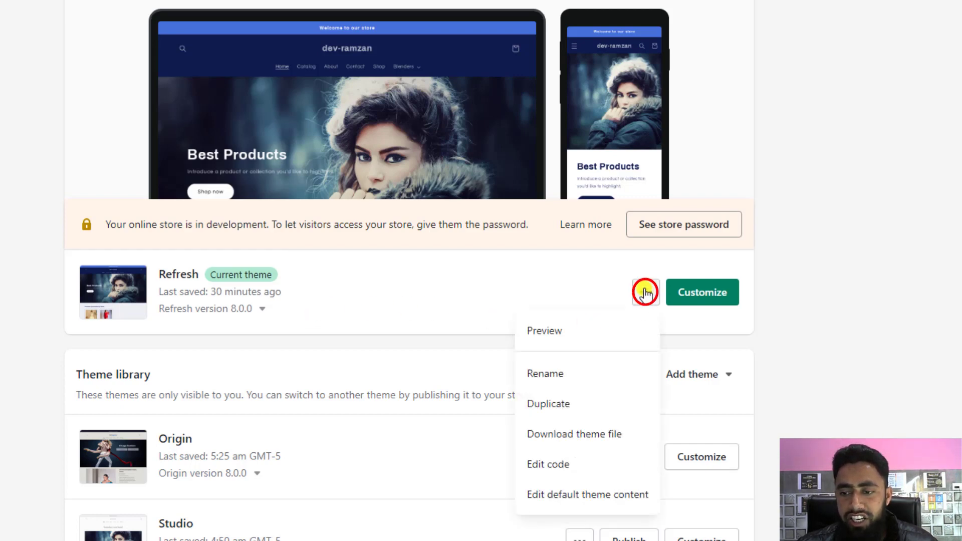
pyautogui.click(456, 285)
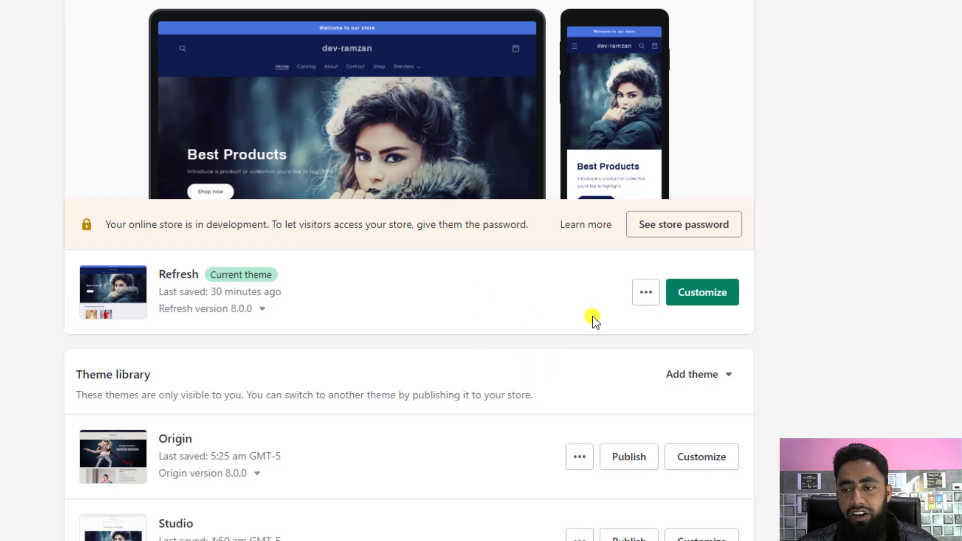
pyautogui.click(645, 292)
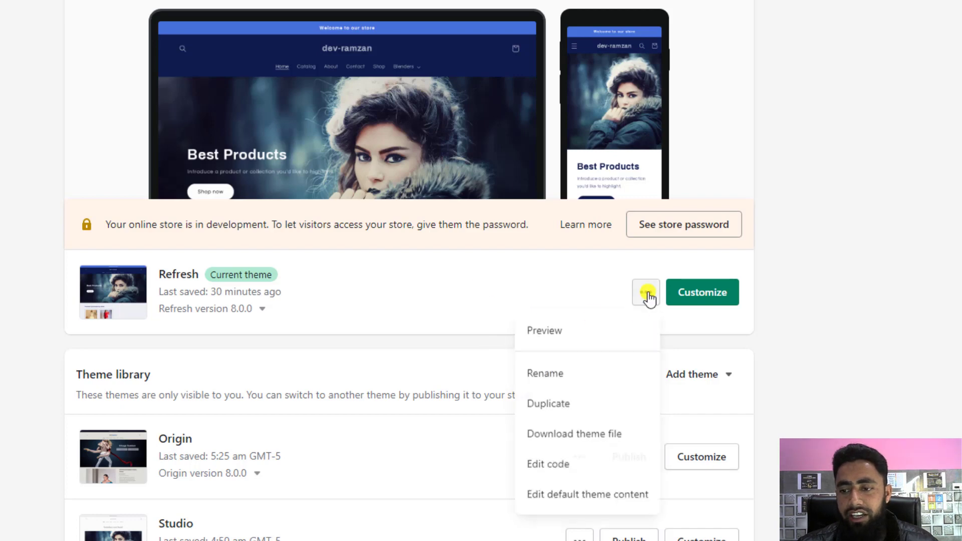
pyautogui.click(552, 463)
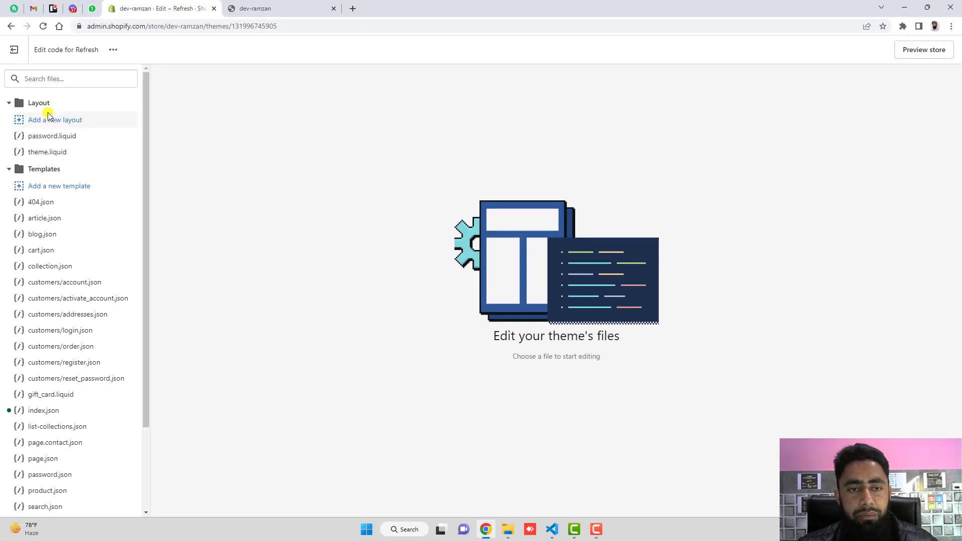
# Collapse the Layout and Templates folders and expand the Snippets folder.
pyautogui.click(39, 103)
pyautogui.click(39, 121)
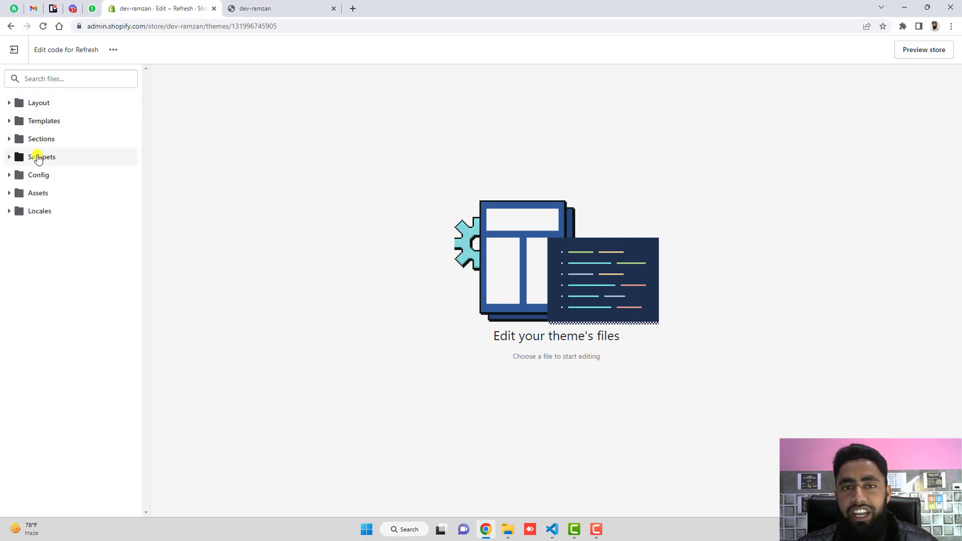
pyautogui.click(38, 157)
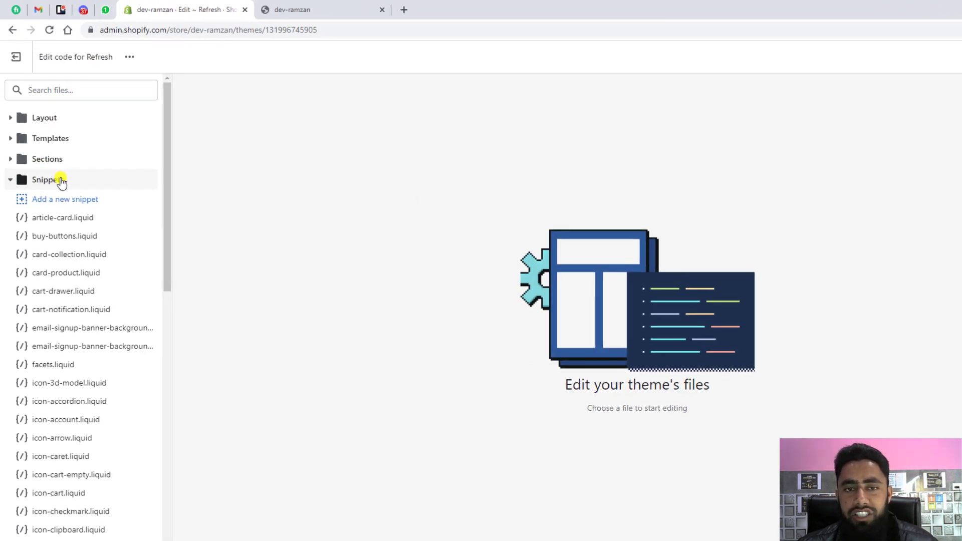
# Start a new snippet, focus its file name field, and select documentation.txt in File Explorer.
pyautogui.click(67, 200)
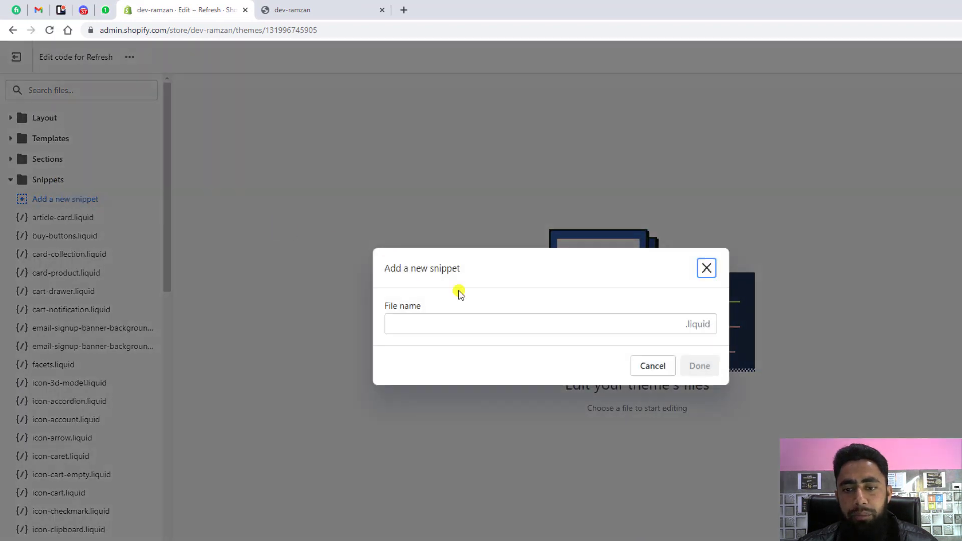
pyautogui.click(434, 324)
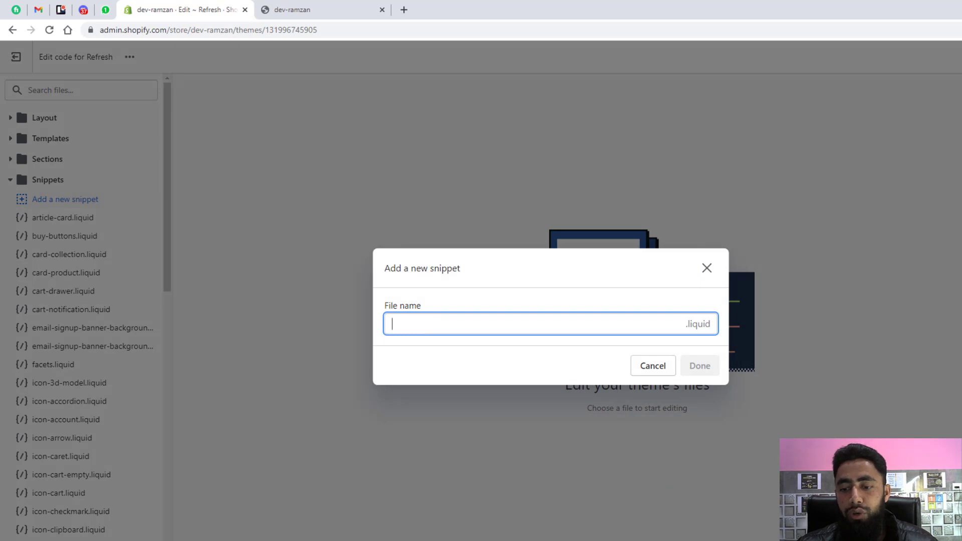
pyautogui.hotkey('alt', 'Tab')
pyautogui.click(171, 115)
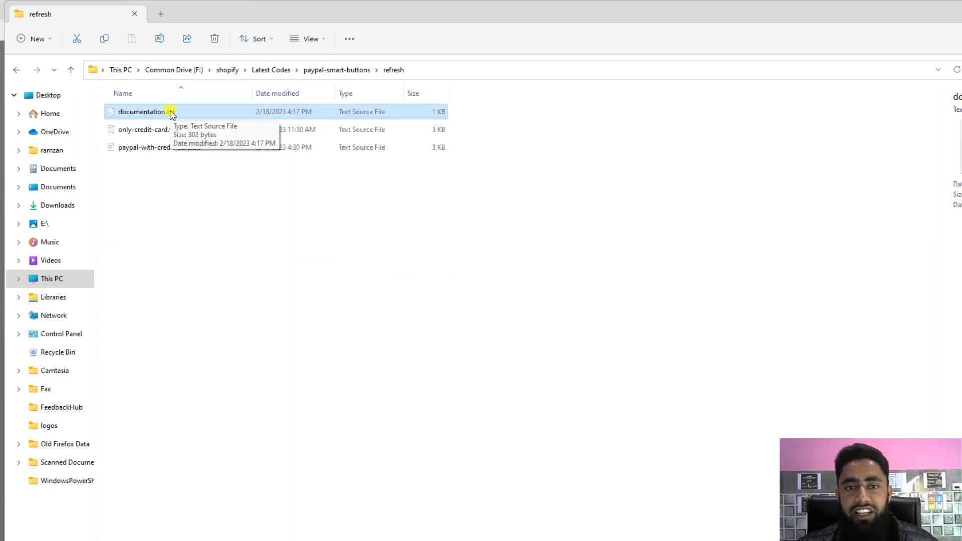
# Open documentation.txt from the local paypal-smart-buttons refresh folder in VS Code.
pyautogui.moveTo(189, 172); pyautogui.dragTo(189, 106)
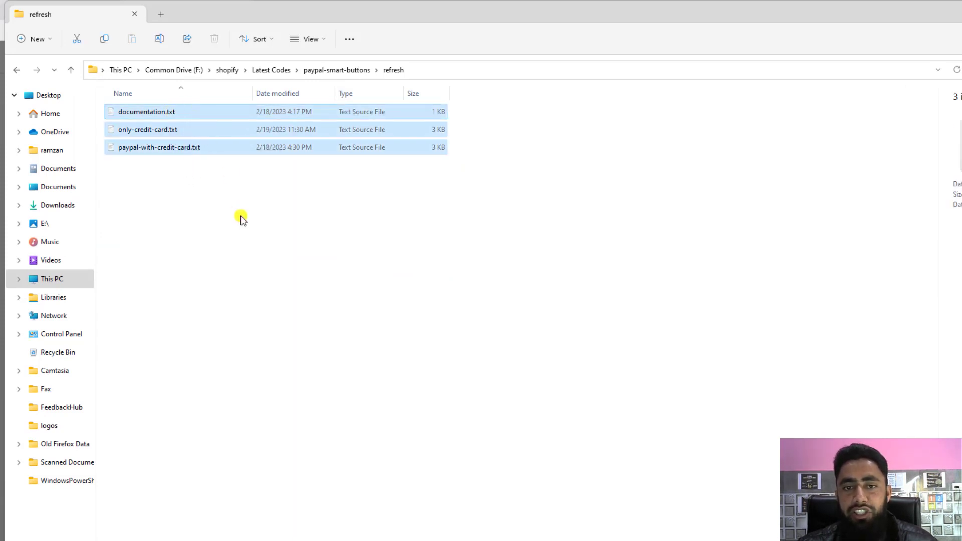
pyautogui.click(229, 193)
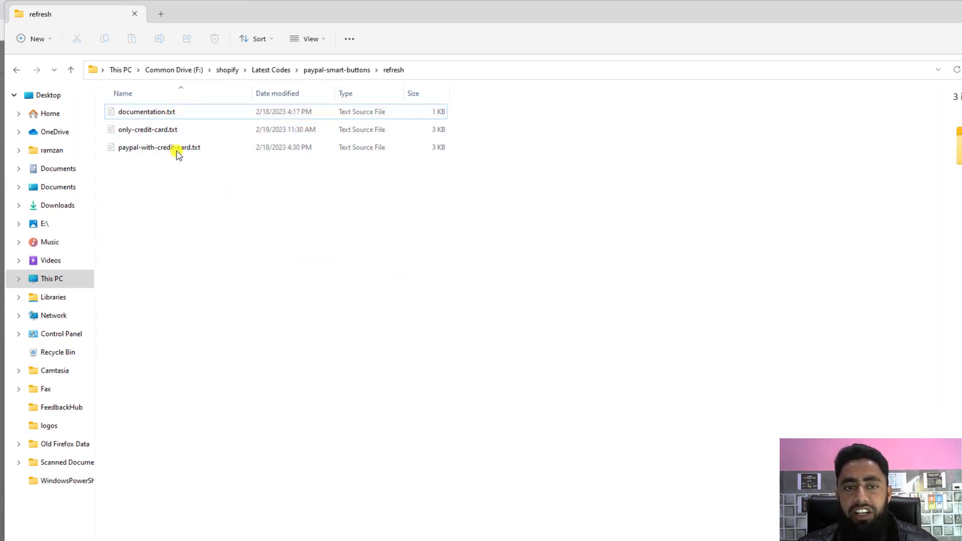
pyautogui.doubleClick(185, 109)
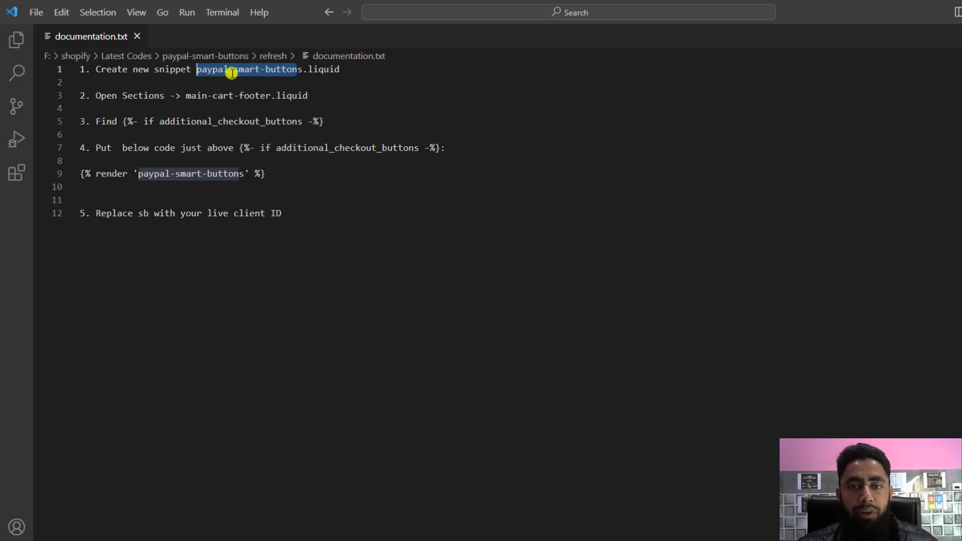
# Copy the snippet name paypal-smart-buttons from line 1 of documentation.txt.
pyautogui.rightClick(251, 71)
pyautogui.click(263, 82)
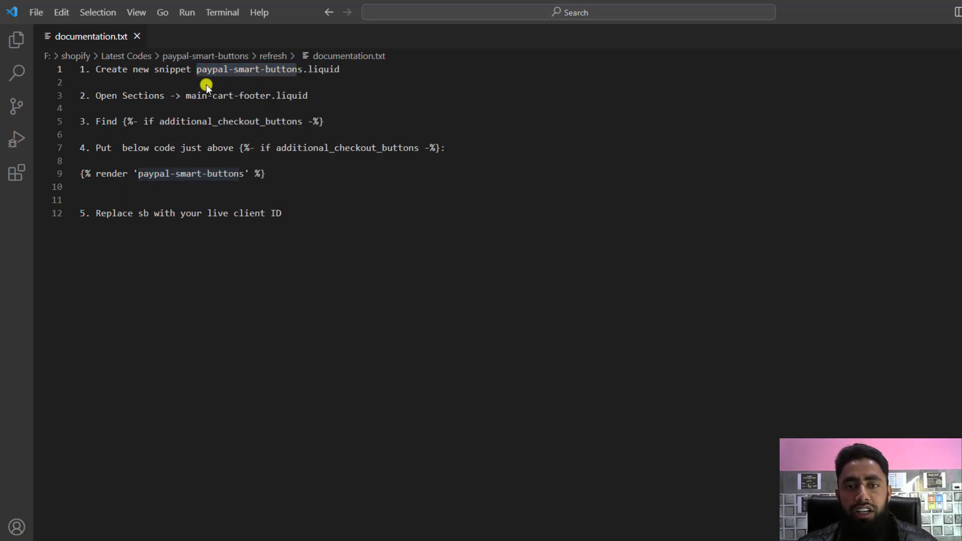
pyautogui.moveTo(192, 70); pyautogui.dragTo(303, 71)
pyautogui.hotkey('ctrl', 'c')
# Create the snippet paypal-smart-buttons.liquid by pasting the copied name as its file name.
pyautogui.hotkey('alt', 'Tab')
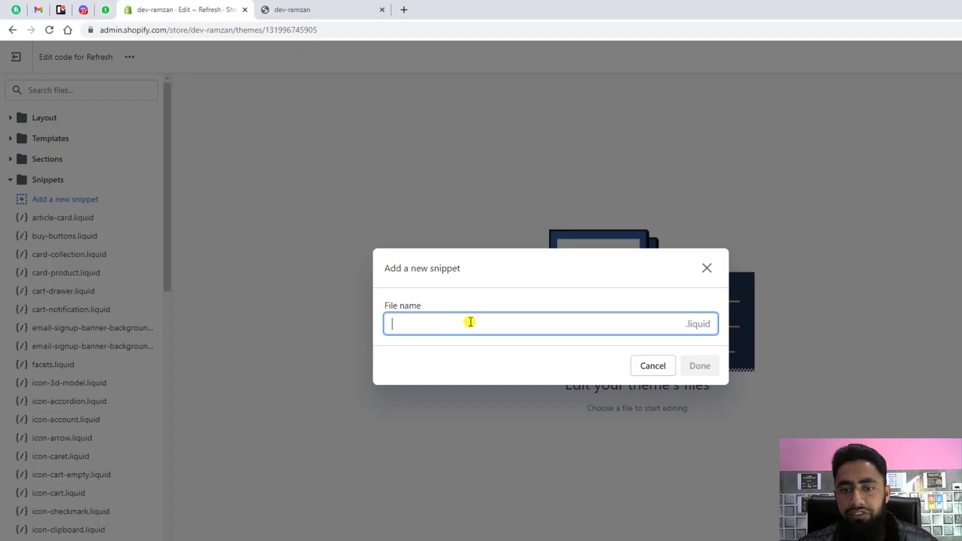
pyautogui.hotkey('ctrl', 'v')
pyautogui.click(692, 366)
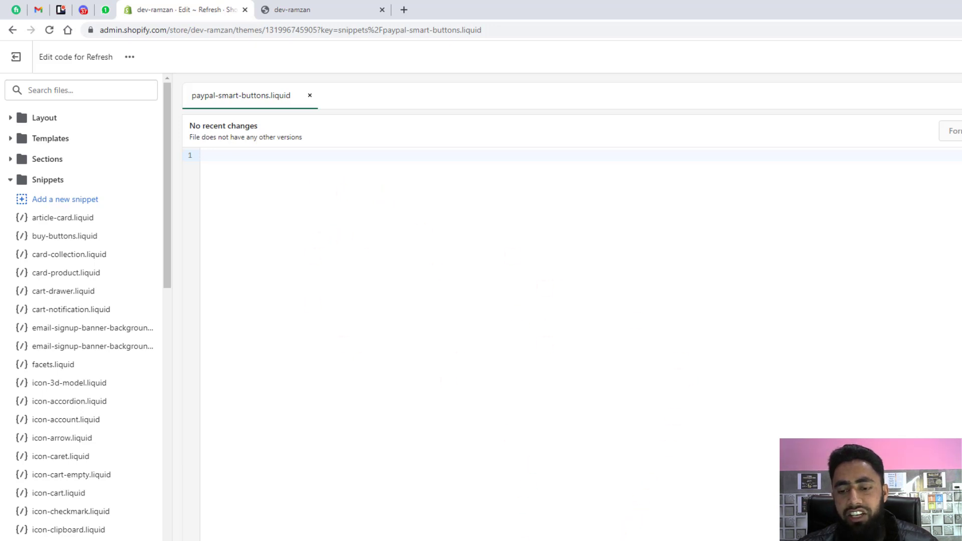
pyautogui.hotkey('alt', 'Tab')
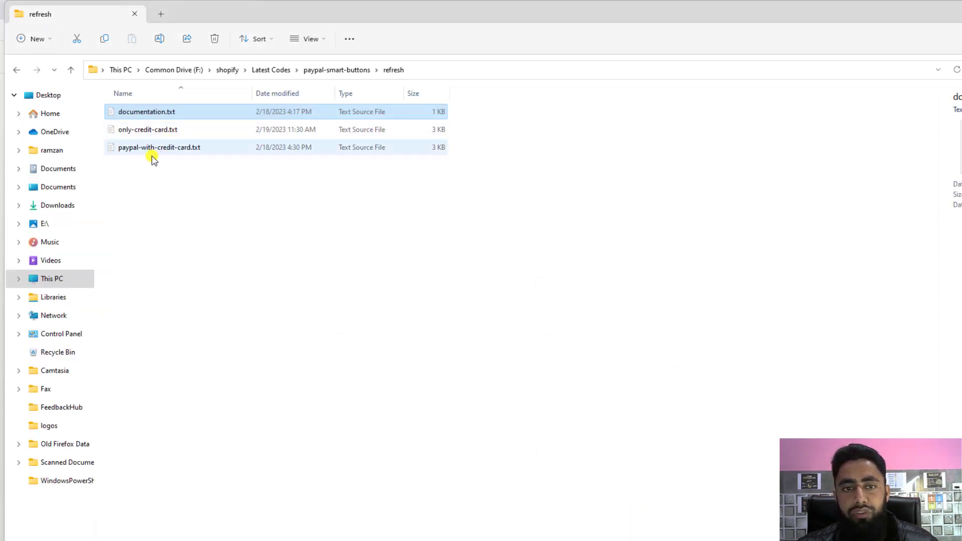
# Open paypal-with-credit-card.txt from the refresh folder in VS Code.
pyautogui.click(152, 131)
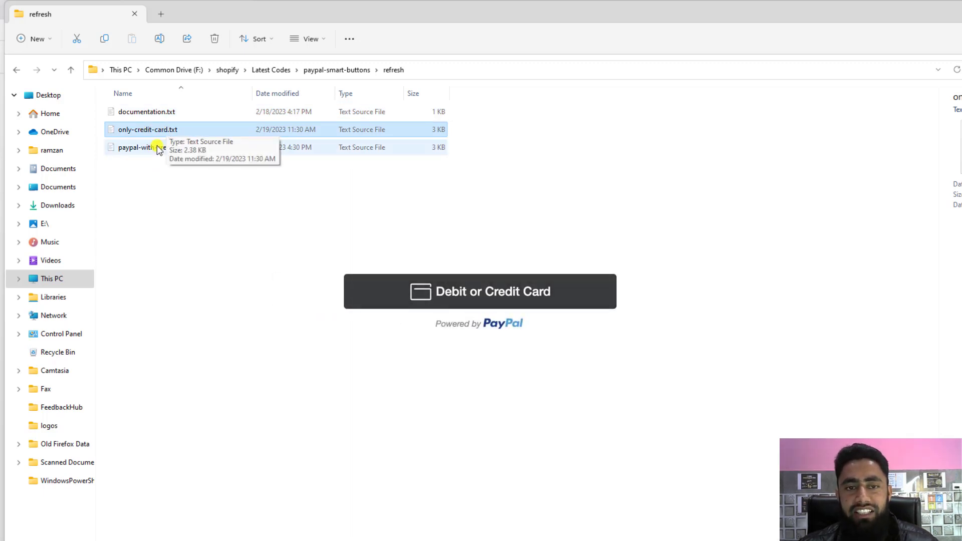
pyautogui.click(156, 150)
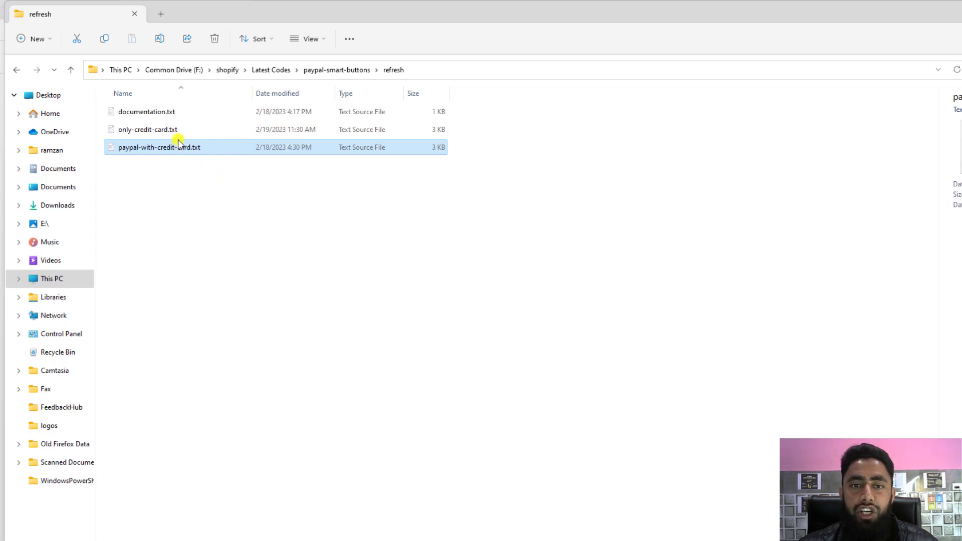
pyautogui.click(194, 134)
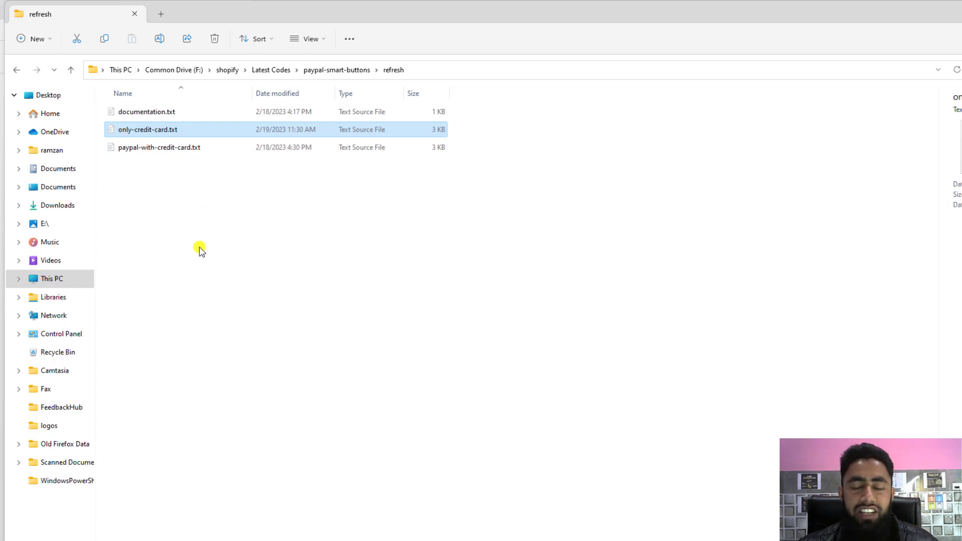
pyautogui.doubleClick(212, 147)
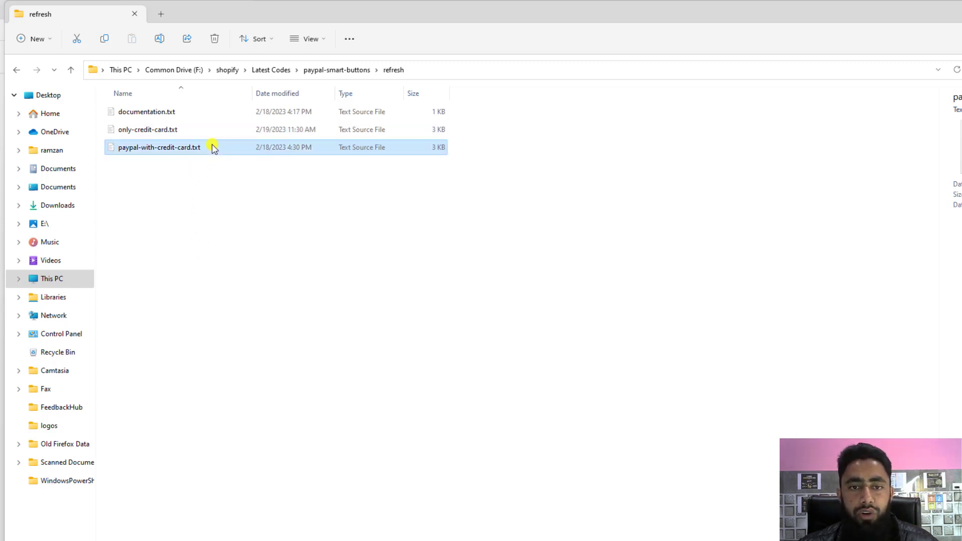
# Copy the file's entire PayPal Smart Buttons code.
pyautogui.click(273, 151)
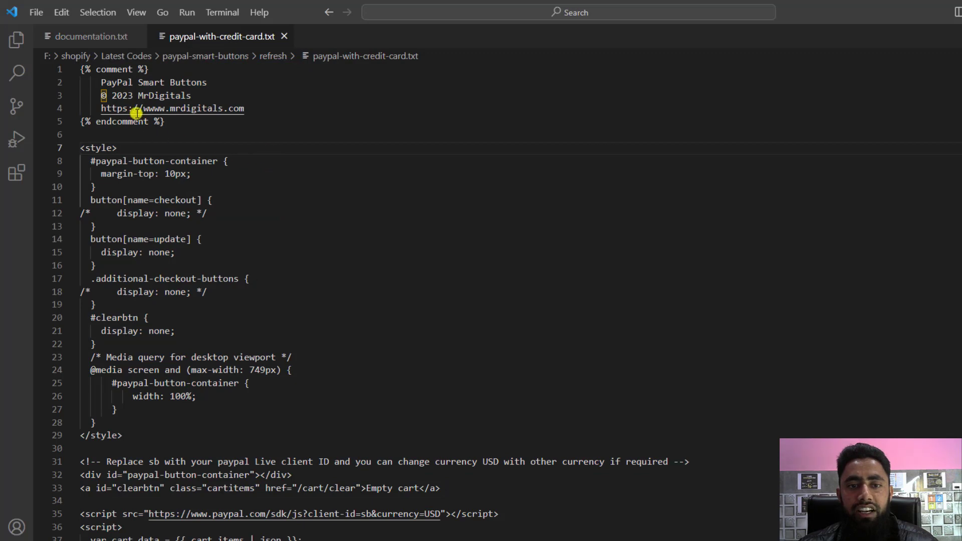
pyautogui.hotkey('ctrl', 'a')
pyautogui.rightClick(127, 94)
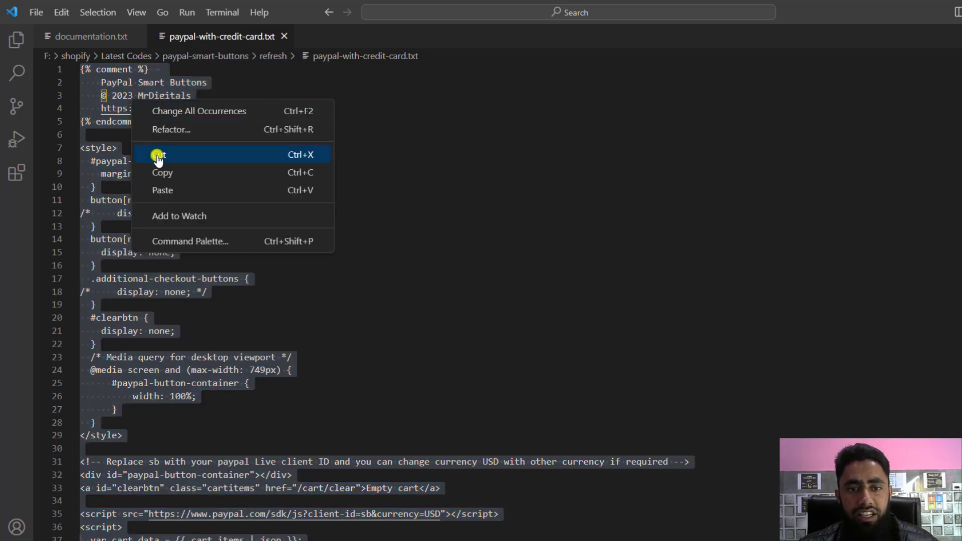
pyautogui.click(163, 174)
# Paste the PayPal Smart Buttons code into paypal-smart-buttons.liquid and save it.
pyautogui.hotkey('alt', 'Tab')
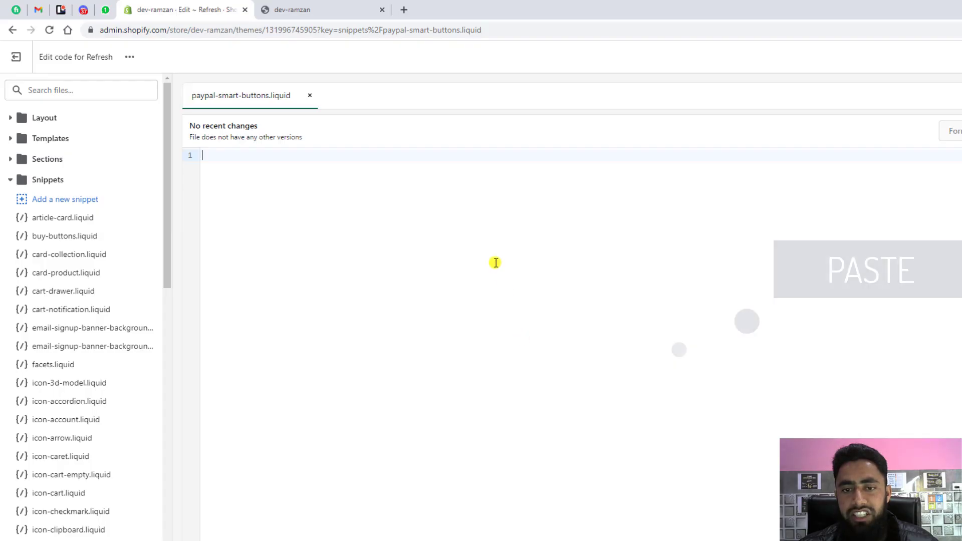
pyautogui.hotkey('ctrl', 'v')
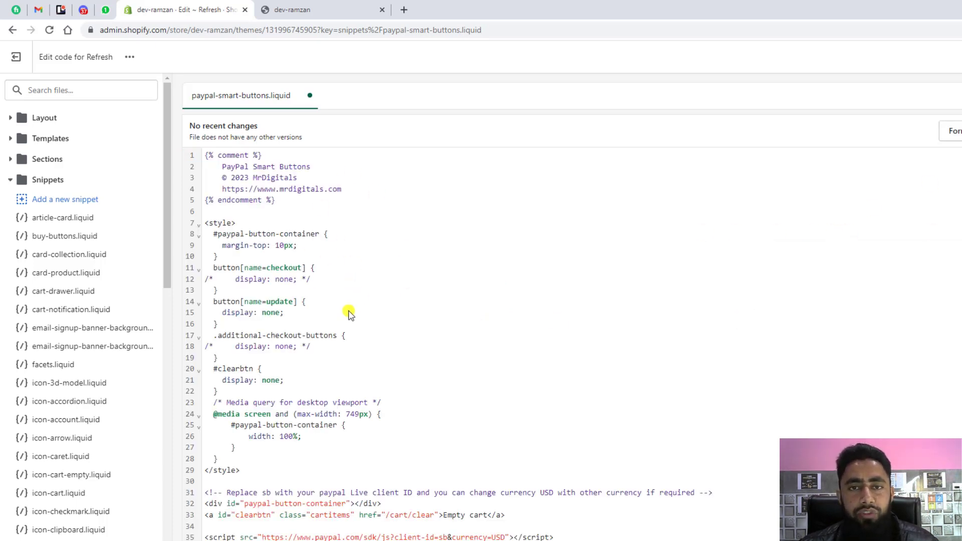
pyautogui.hotkey('ctrl', 's')
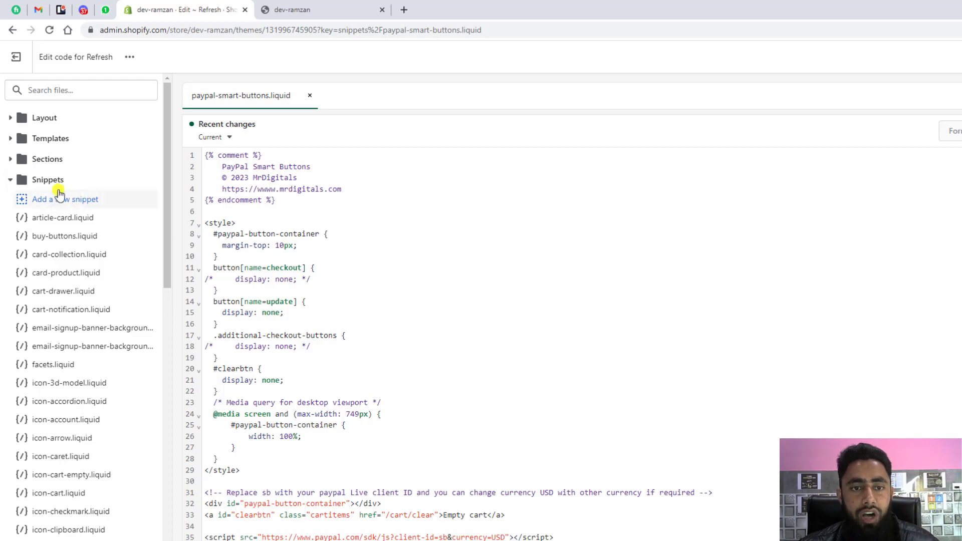
pyautogui.hotkey('alt', 'Tab')
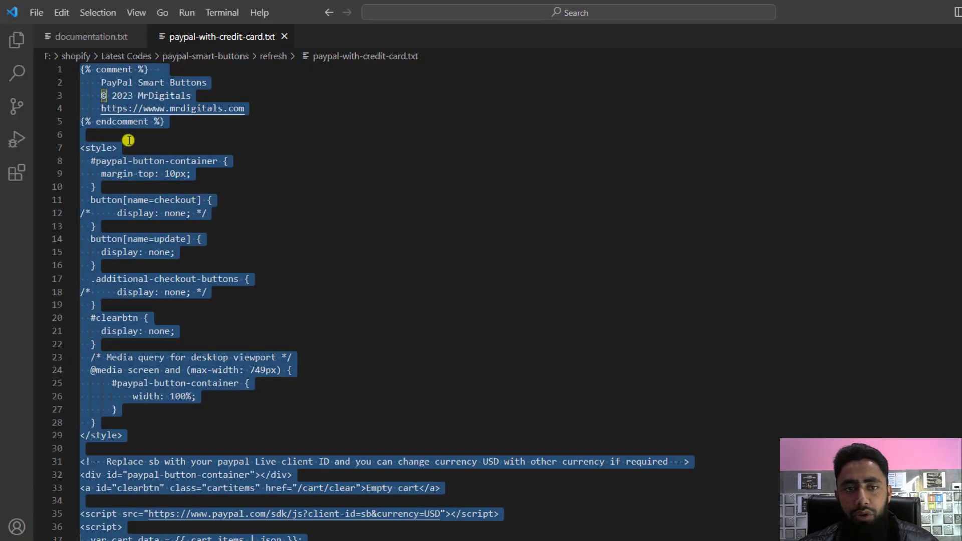
# Review step 2 in documentation.txt, which names Sections main-cart-footer.liquid as the next file.
pyautogui.click(91, 38)
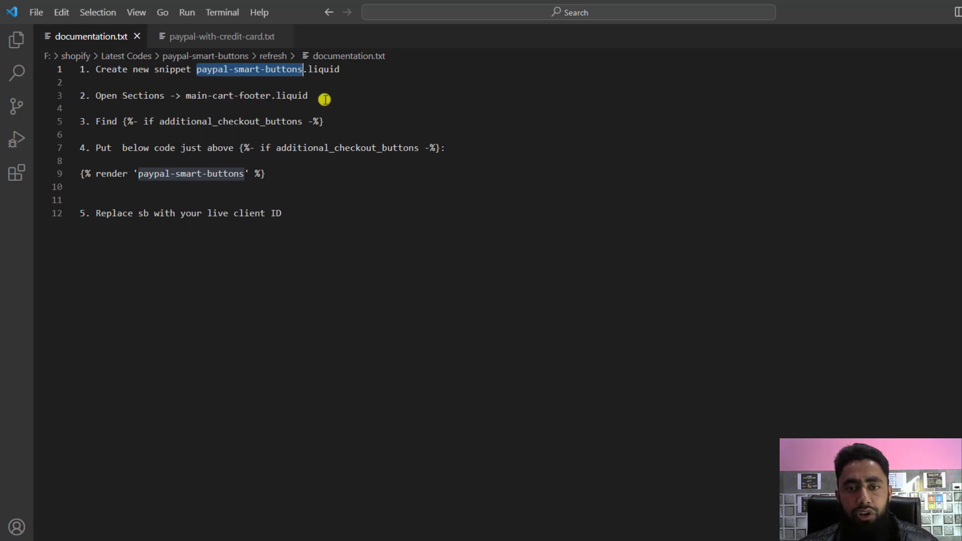
pyautogui.hotkey('alt', 'Tab')
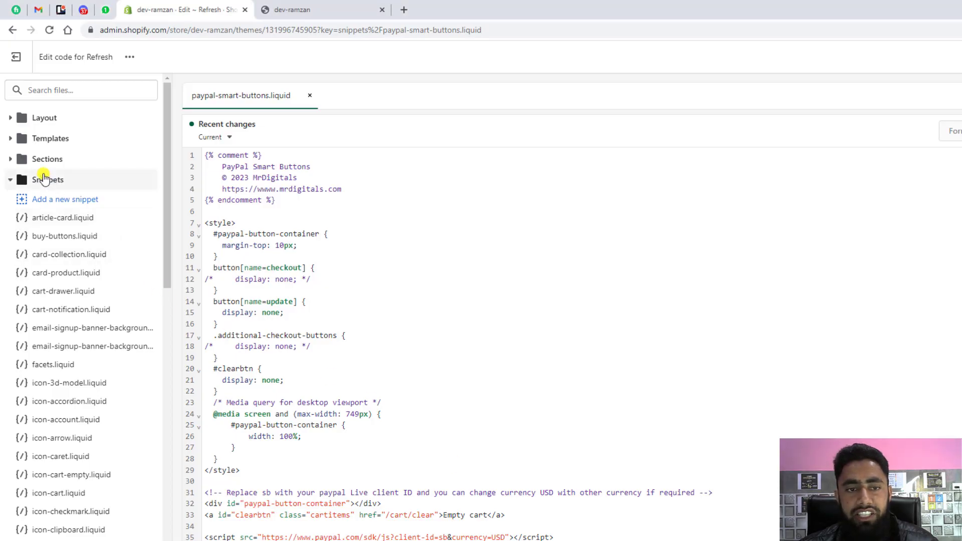
# Open main-cart-footer.liquid from the Sections folder in the Shopify theme editor.
pyautogui.click(76, 178)
pyautogui.click(40, 159)
pyautogui.scroll(-8, 89, 340)
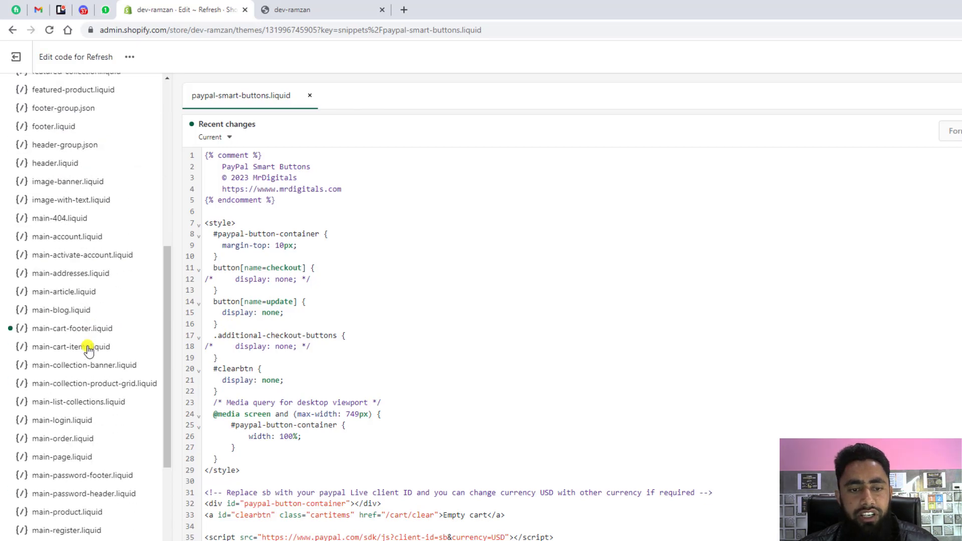
pyautogui.click(64, 328)
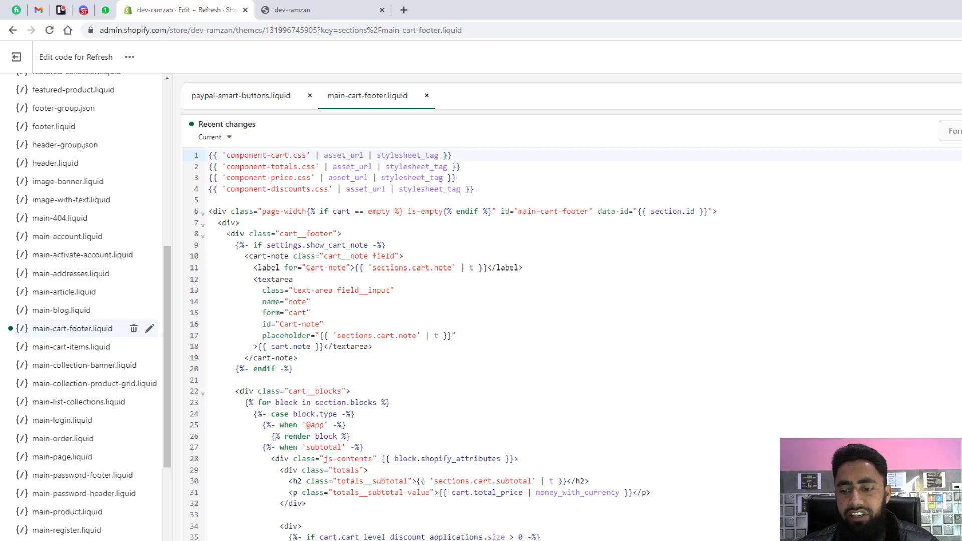
pyautogui.hotkey('alt', 'Tab')
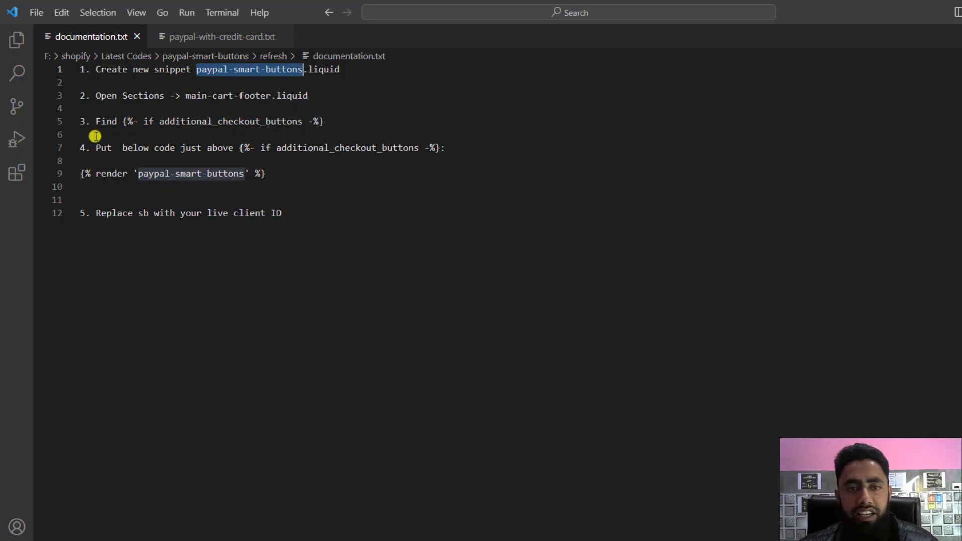
# Insert a blank line above the additional_checkout_buttons condition in main-cart-footer.liquid.
pyautogui.moveTo(123, 122); pyautogui.dragTo(150, 122)
pyautogui.moveTo(218, 115); pyautogui.dragTo(351, 122)
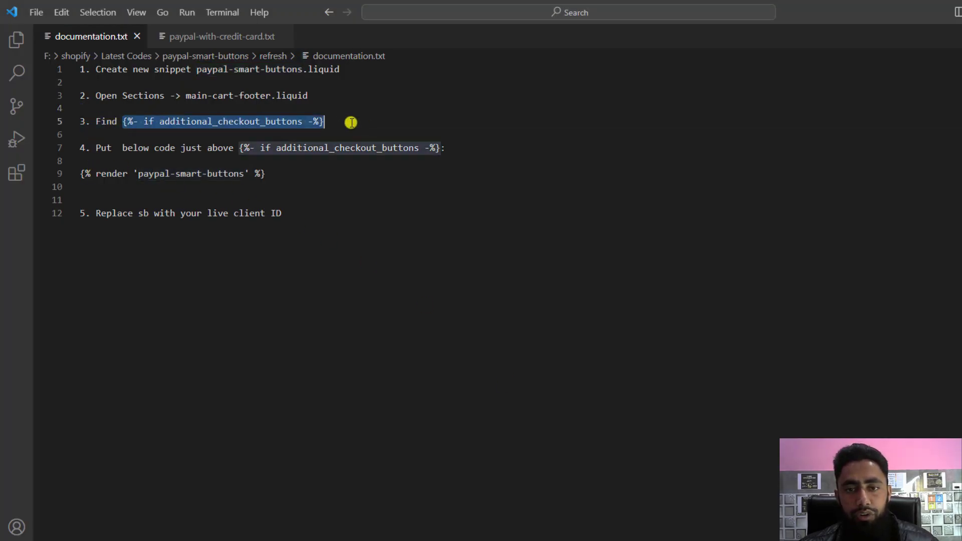
pyautogui.hotkey('alt', 'Tab')
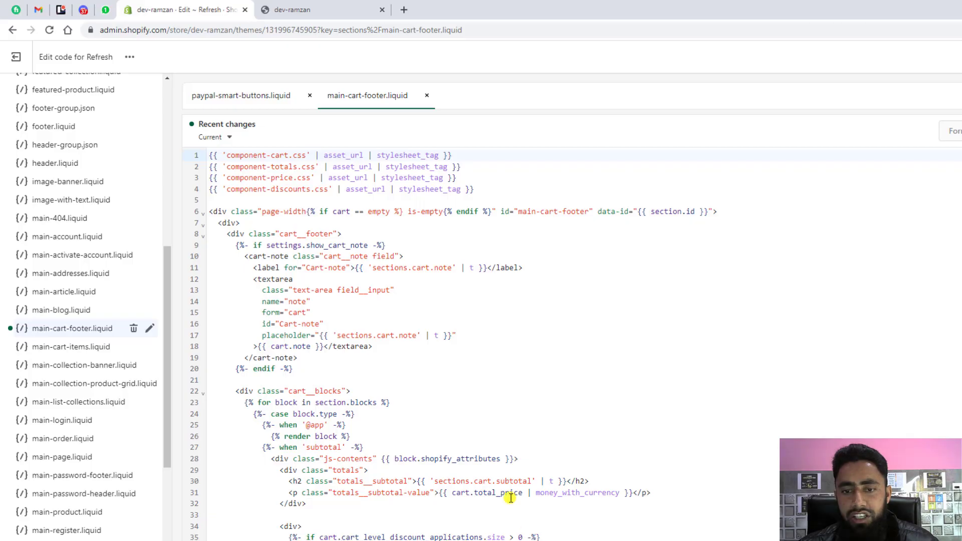
pyautogui.scroll(-15, 387, 374)
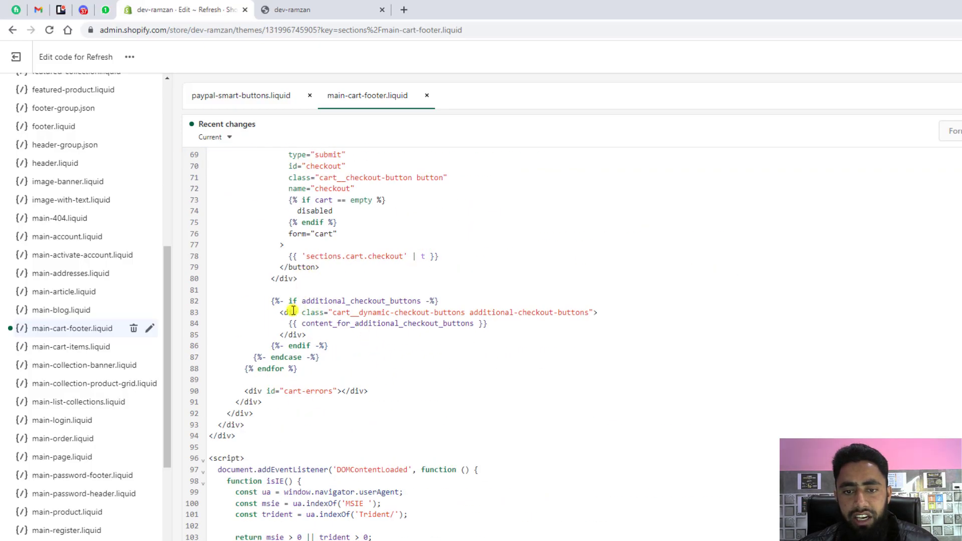
pyautogui.moveTo(274, 300); pyautogui.dragTo(439, 302)
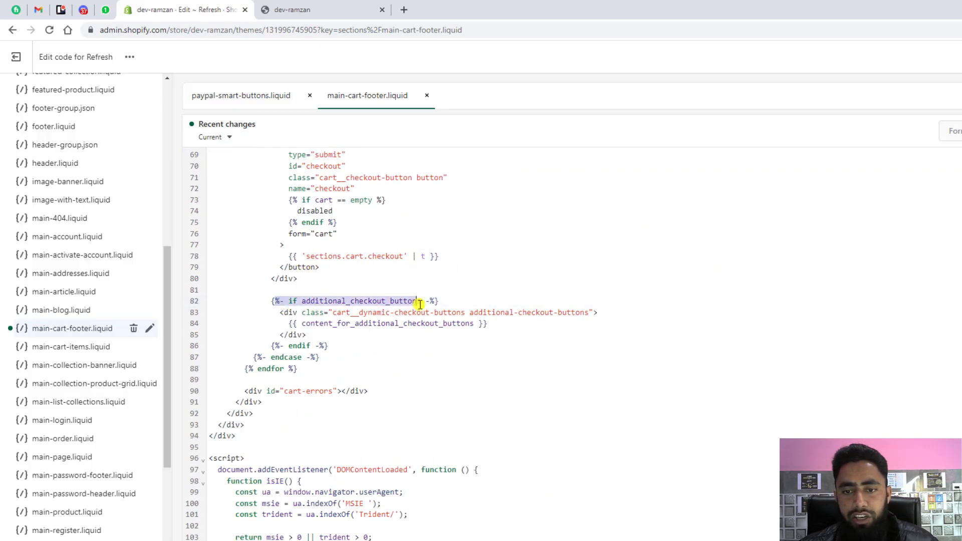
pyautogui.click(365, 290)
pyautogui.press('Return')
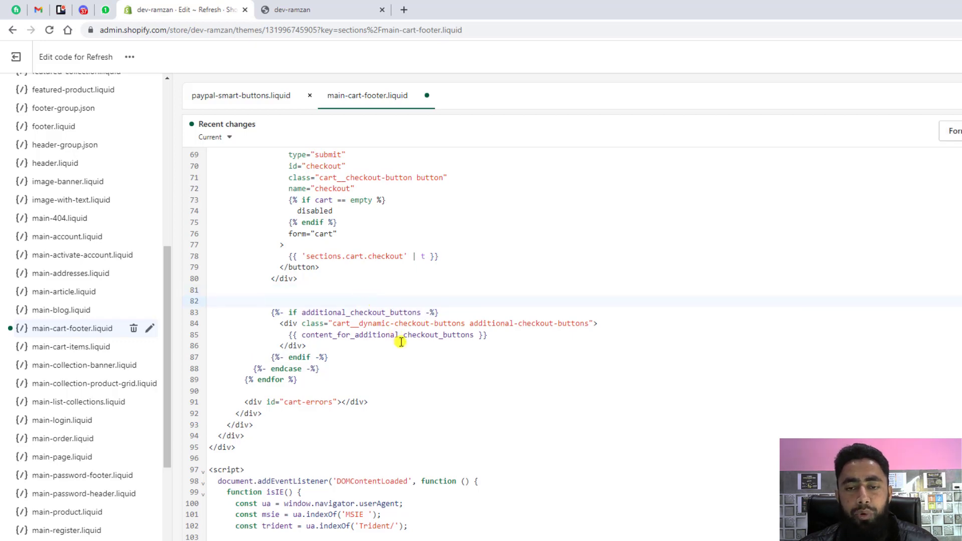
# Copy {% render 'paypal-smart-buttons' %} from the notes and paste it onto the blank line.
pyautogui.hotkey('alt', 'Tab')
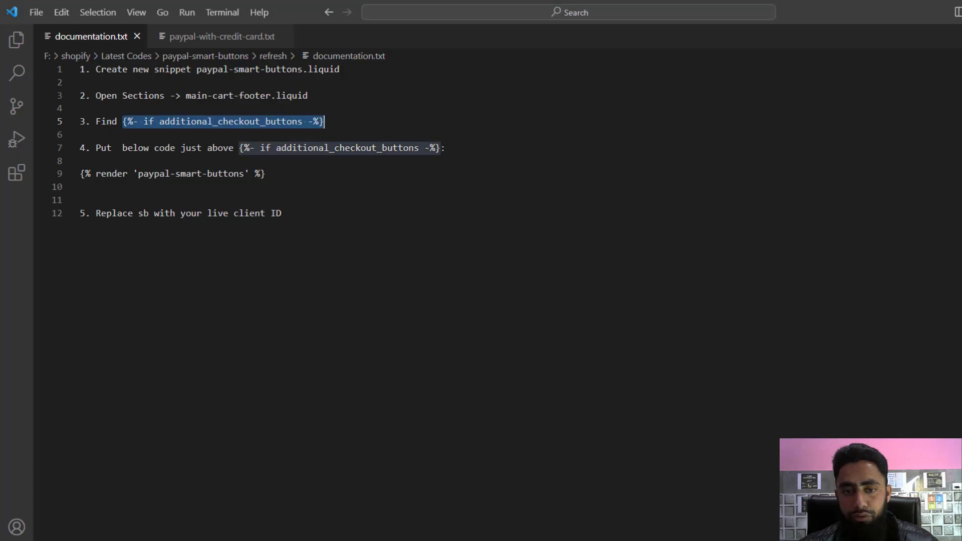
pyautogui.moveTo(271, 177); pyautogui.dragTo(80, 176)
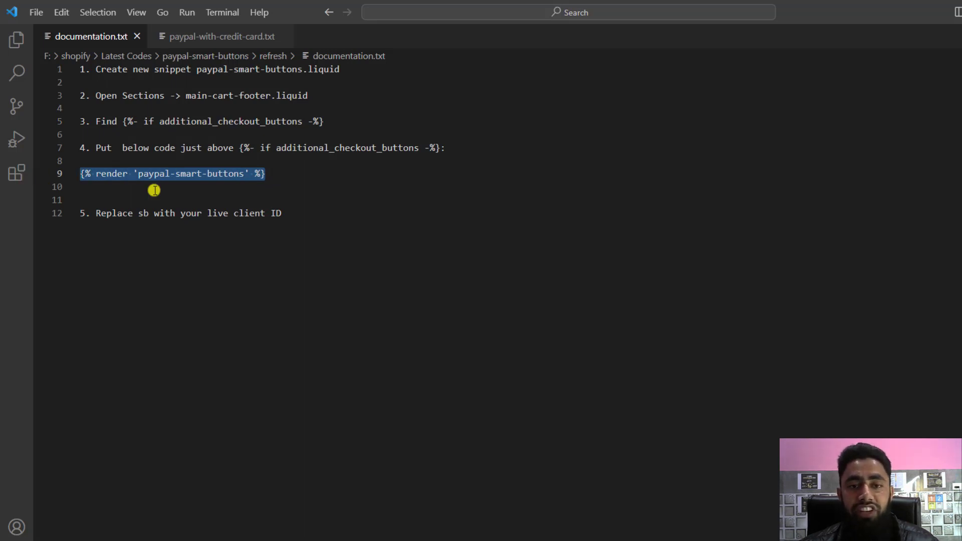
pyautogui.rightClick(110, 175)
pyautogui.click(146, 248)
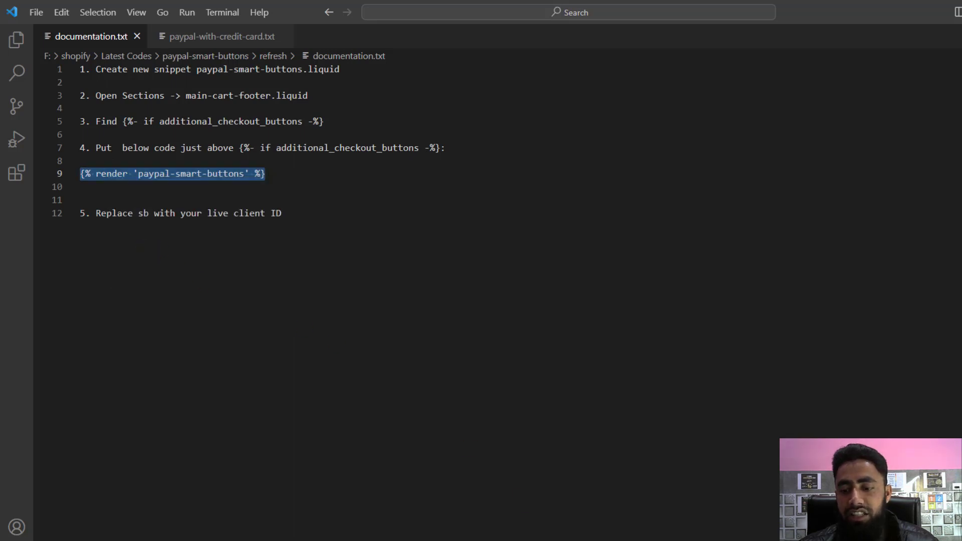
pyautogui.hotkey('alt', 'Tab')
pyautogui.hotkey('ctrl', 'v')
# Place the render 'paypal-smart-buttons' line on line 82 and review the snippet file.
pyautogui.press('Return')
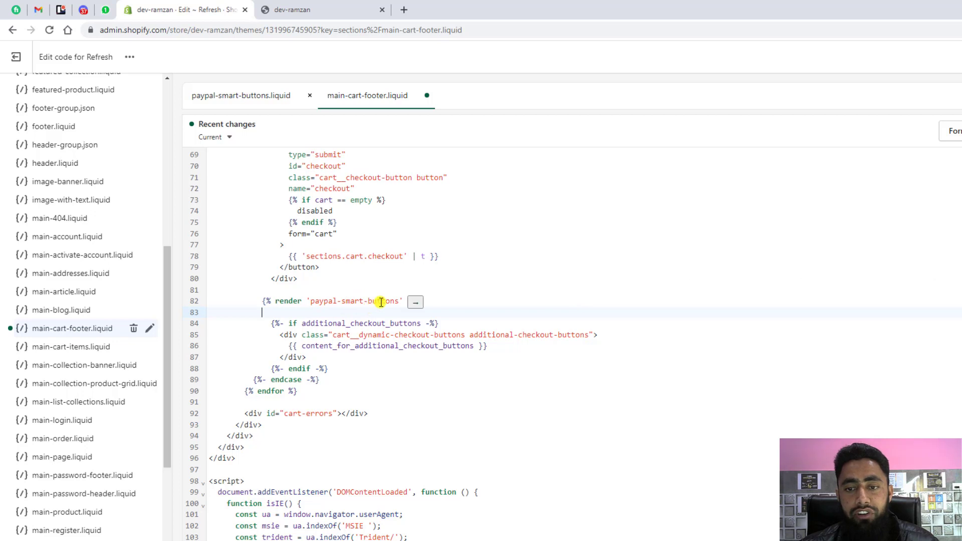
pyautogui.click(415, 303)
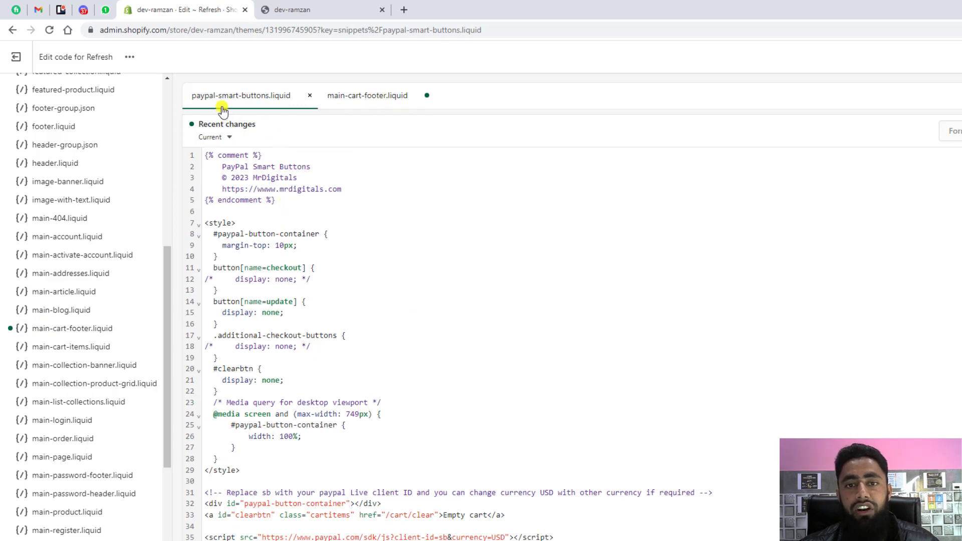
pyautogui.click(369, 100)
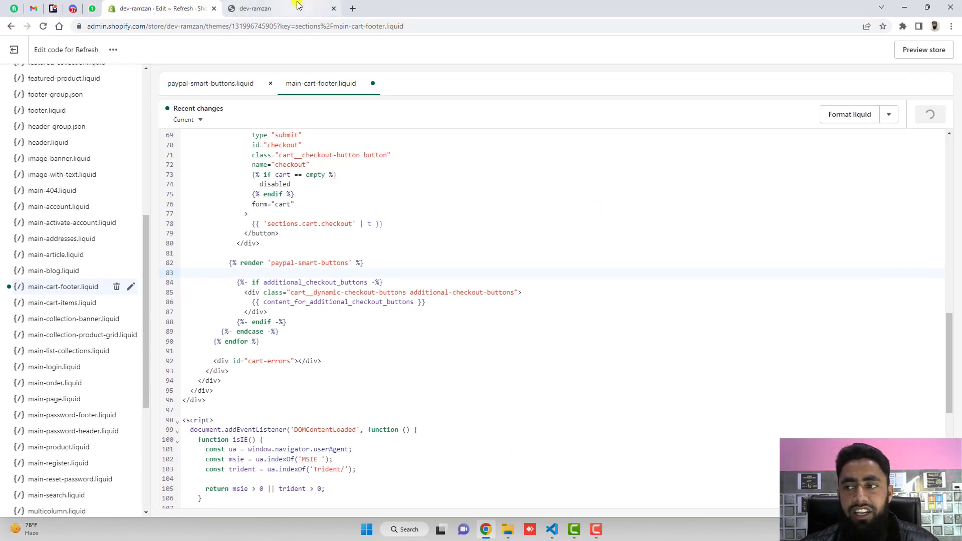
# Save main-cart-footer.liquid and add the Off The Shoulder Velvet Gown to the storefront cart.
pyautogui.click(297, 8)
pyautogui.click(42, 26)
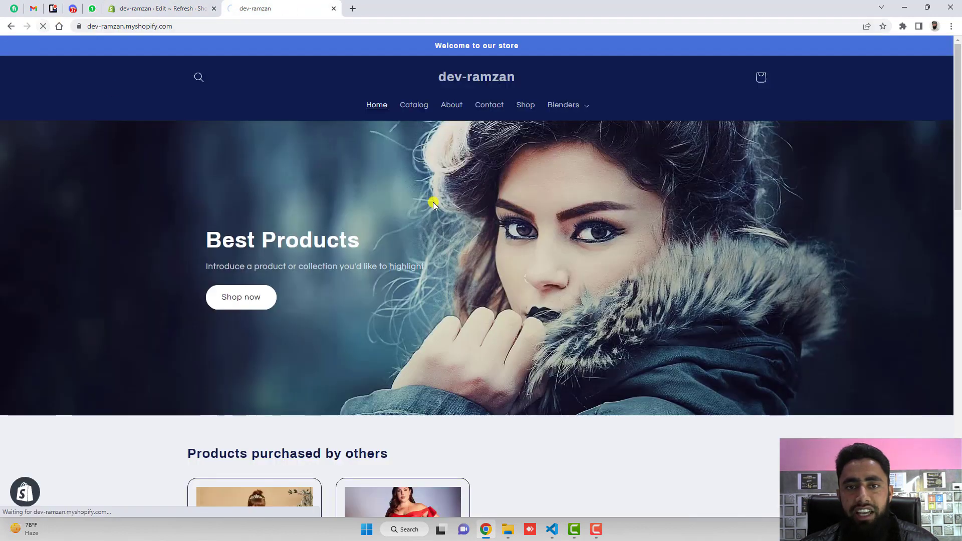
pyautogui.scroll(-6, 434, 205)
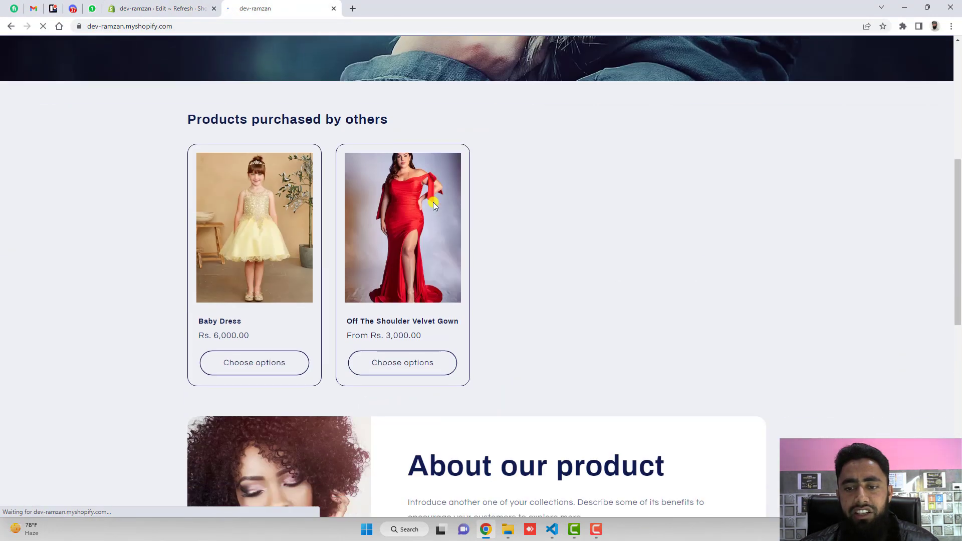
pyautogui.click(389, 217)
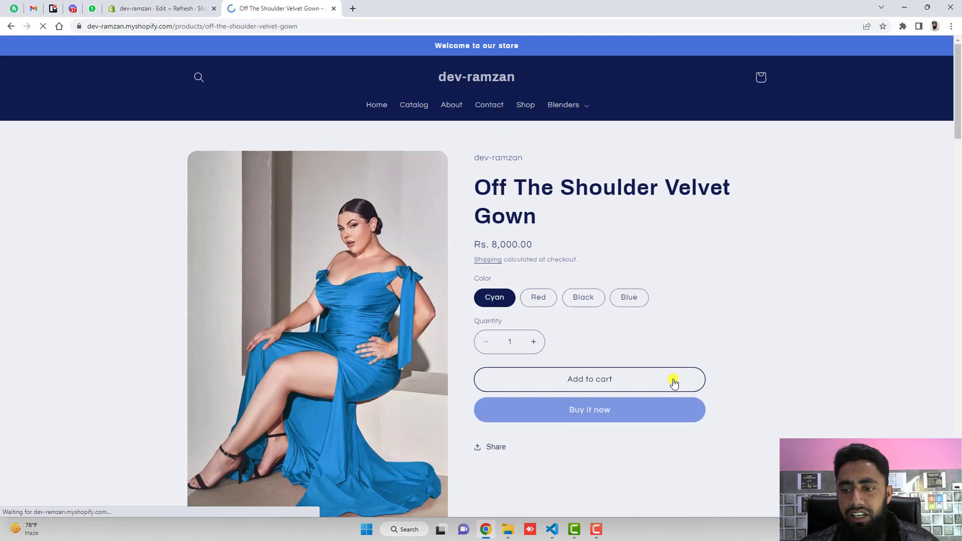
pyautogui.click(582, 378)
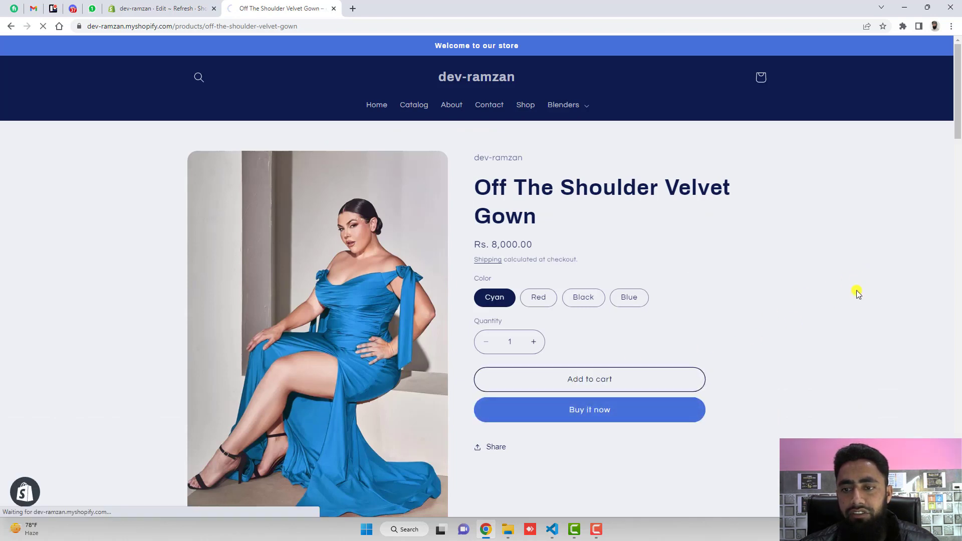
pyautogui.scroll(-3, 647, 317)
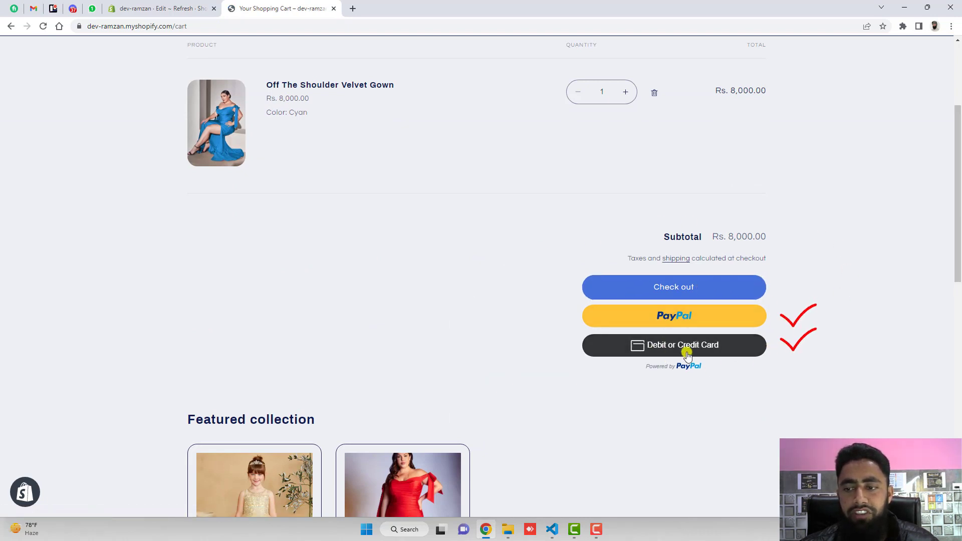
# Inspect the cart's buttons in the DevTools mobile preview, then close DevTools and recheck at desktop width.
pyautogui.rightClick(553, 161)
pyautogui.click(581, 368)
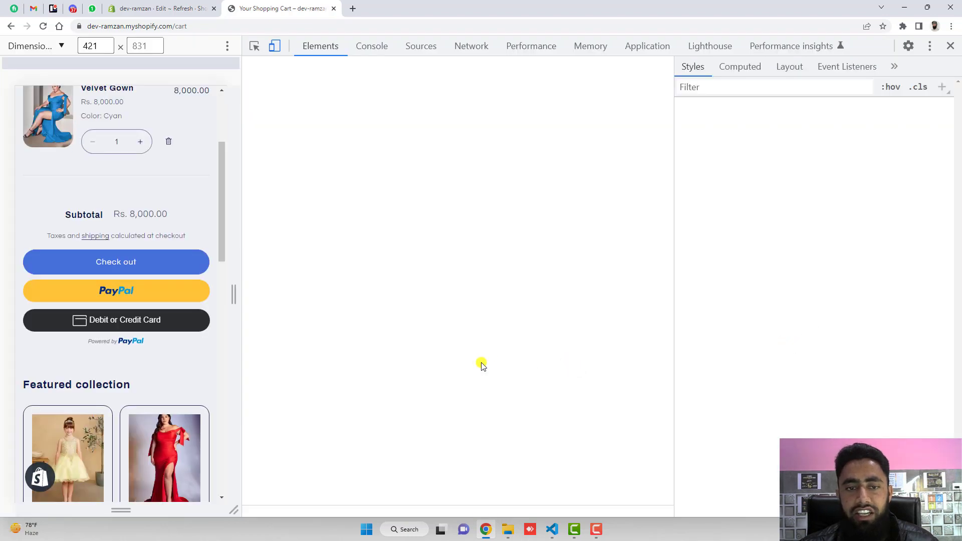
pyautogui.scroll(4, 203, 252)
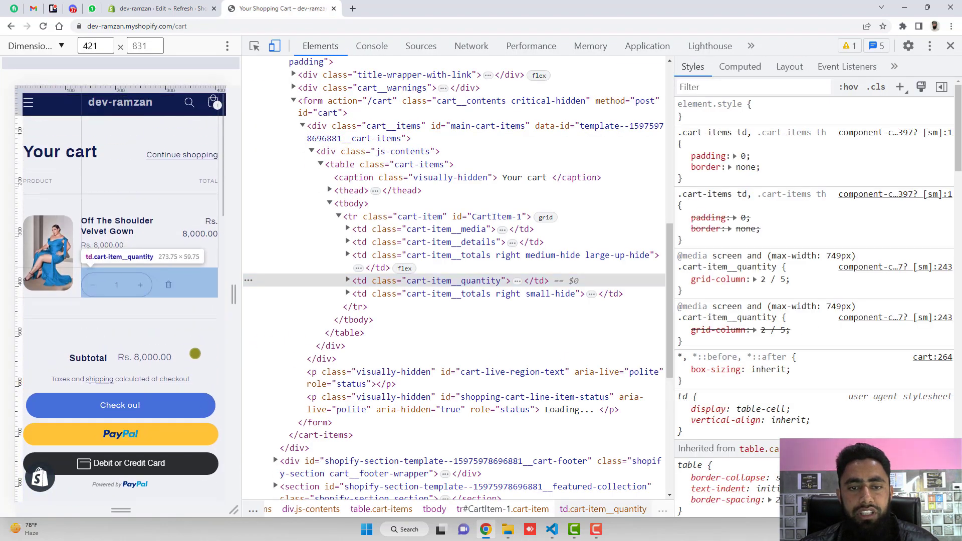
pyautogui.scroll(-5, 197, 207)
pyautogui.scroll(-2, 197, 207)
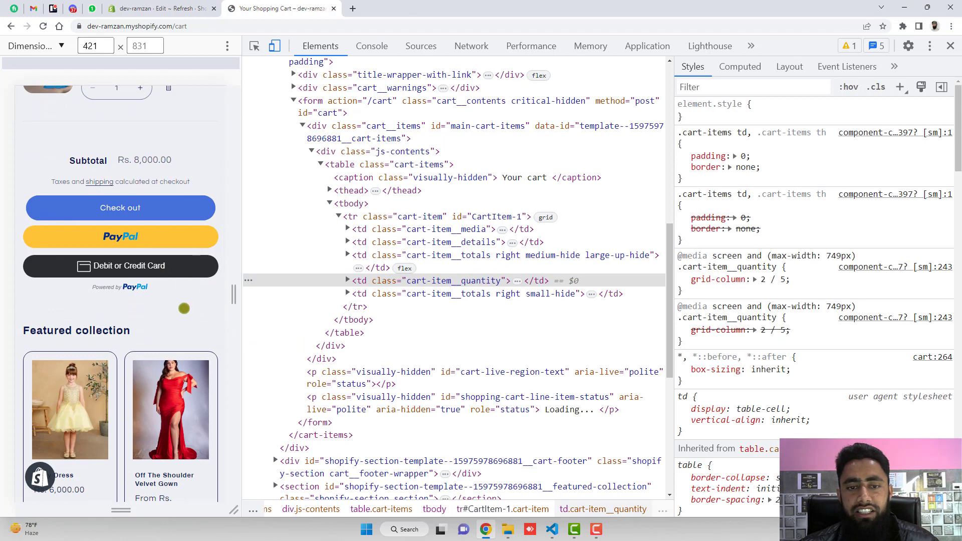
pyautogui.scroll(5, 199, 339)
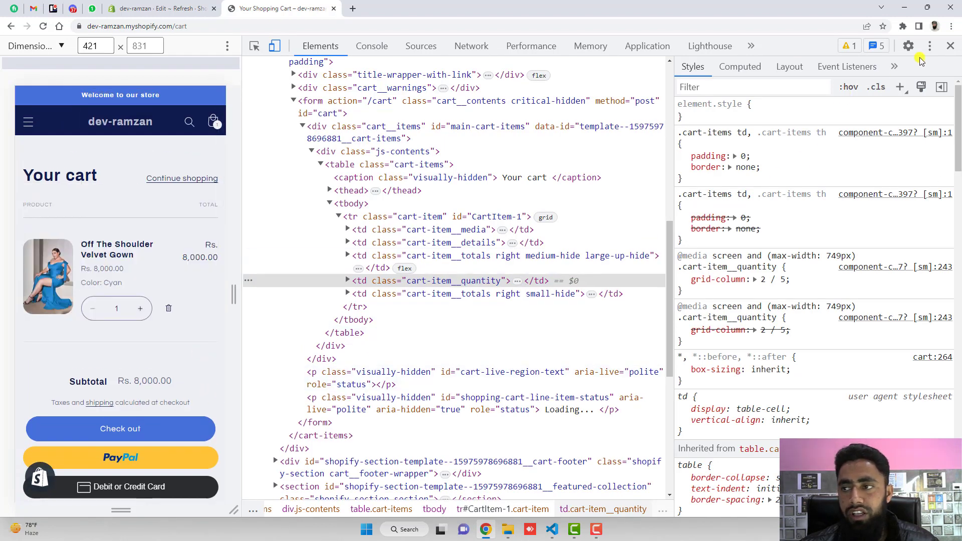
pyautogui.press('F12')
pyautogui.scroll(-3, 695, 347)
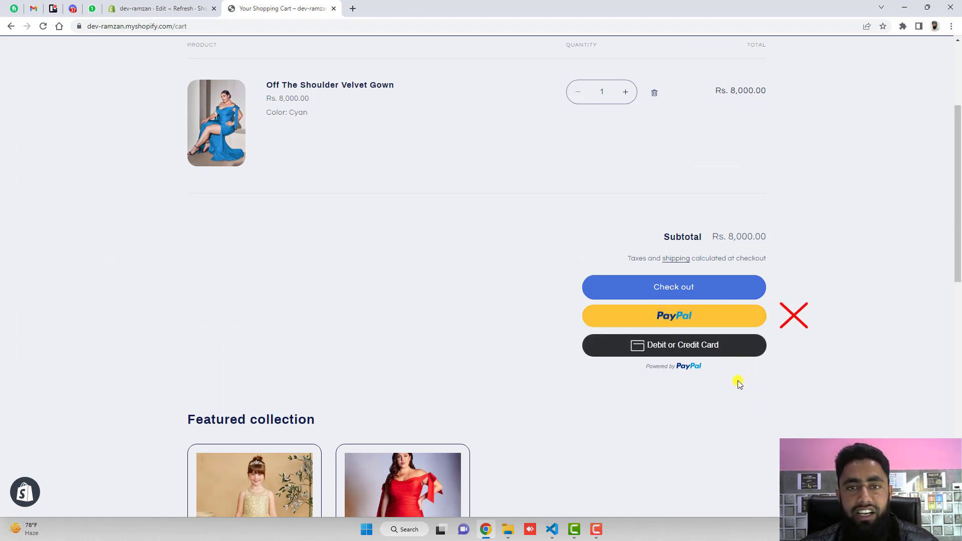
# Open only-credit-card.txt in VS Code and select its entire contents for copying.
pyautogui.click(155, 14)
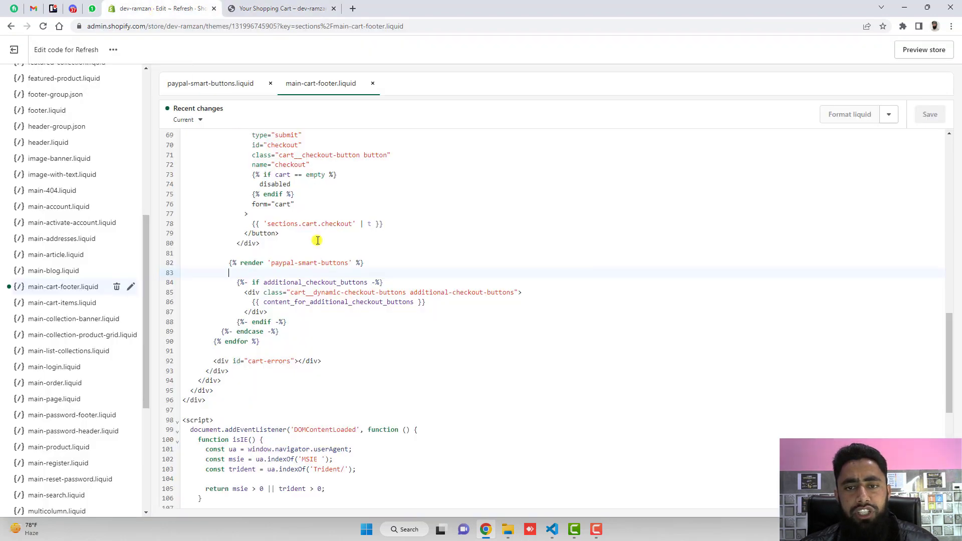
pyautogui.click(510, 535)
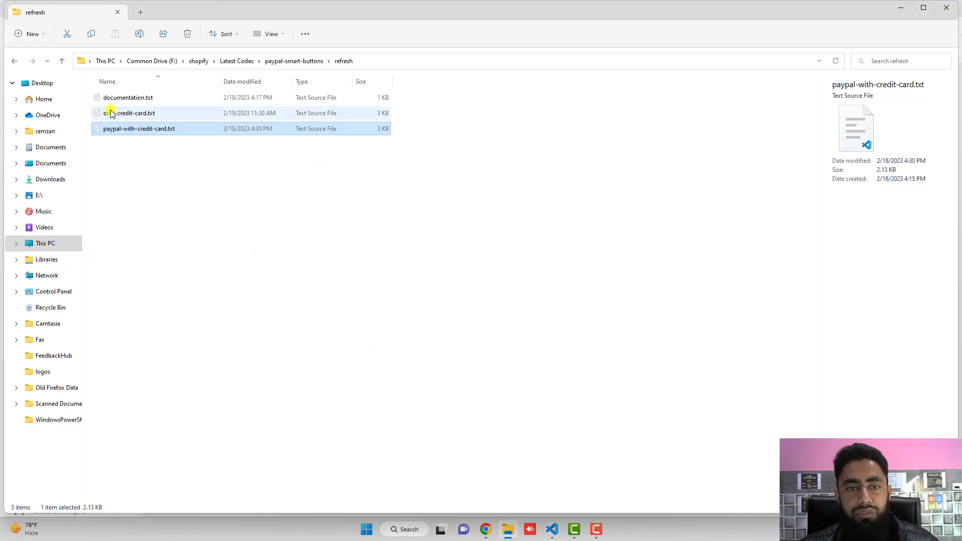
pyautogui.click(113, 114)
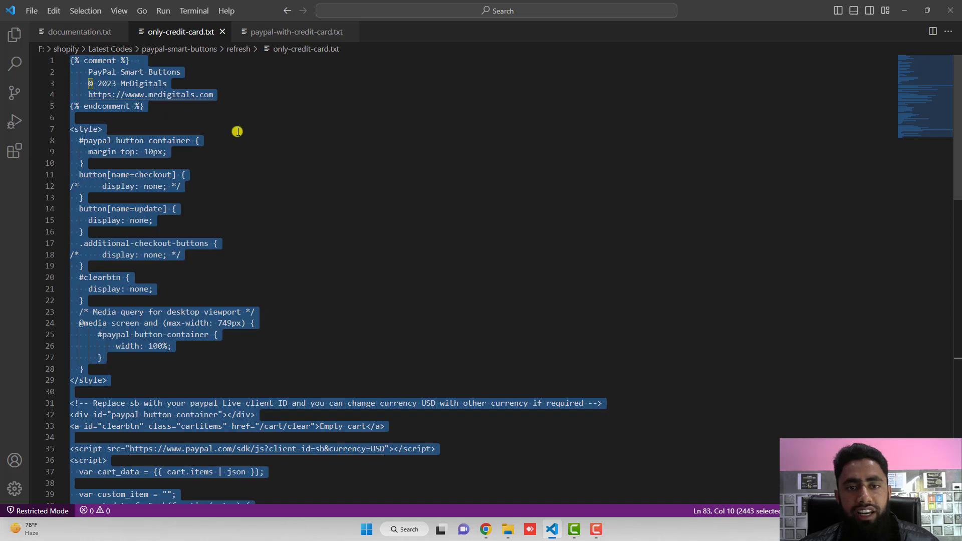
pyautogui.click(239, 132)
pyautogui.hotkey('ctrl', 'a')
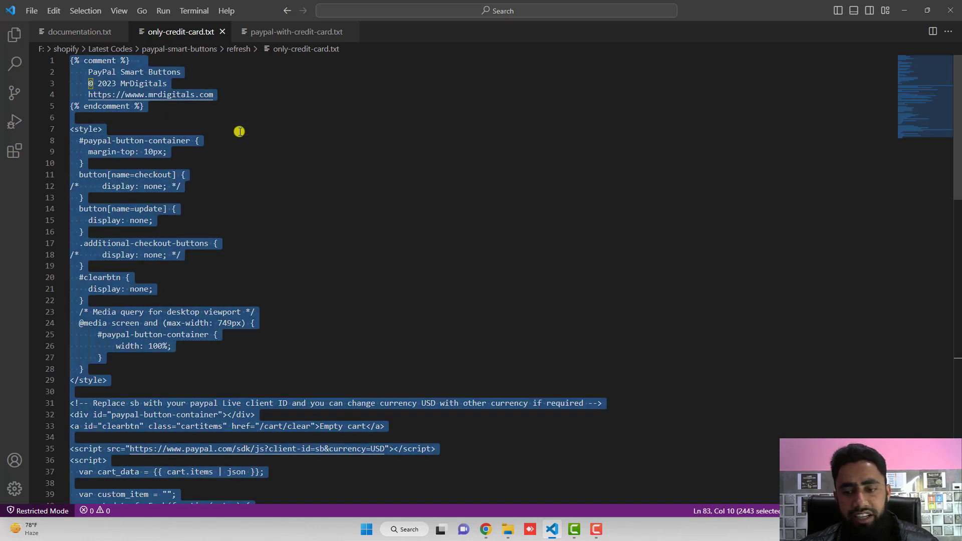
pyautogui.click(485, 529)
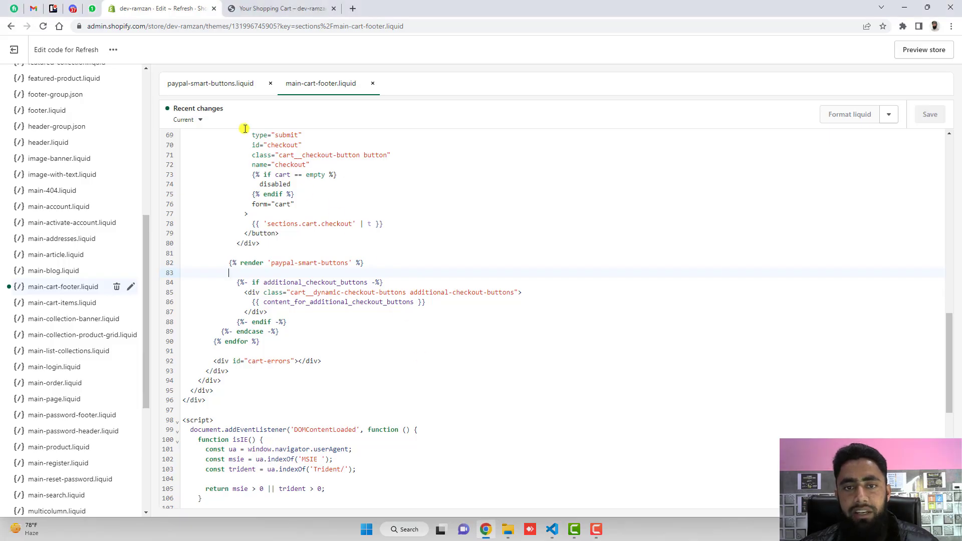
# Replace paypal-smart-buttons.liquid's code with the copied only-credit-card snippet and save it.
pyautogui.click(212, 84)
pyautogui.hotkey('ctrl', 'a')
pyautogui.hotkey('ctrl', 'c')
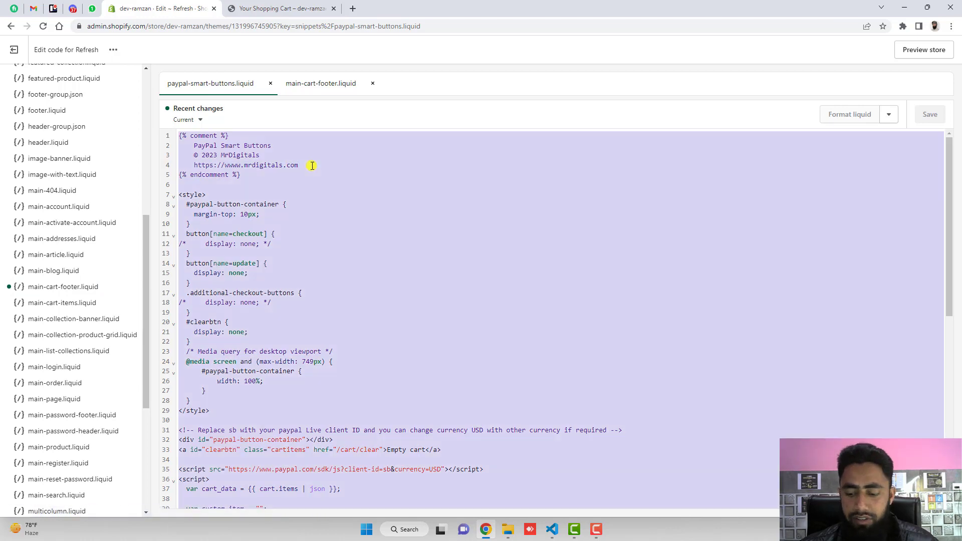
pyautogui.press('BackSpace')
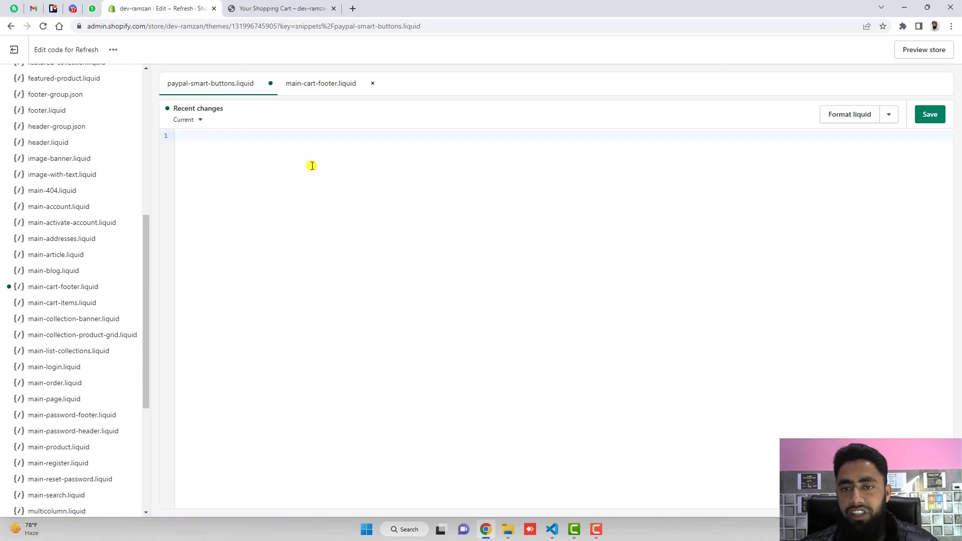
pyautogui.rightClick(312, 165)
pyautogui.click(337, 242)
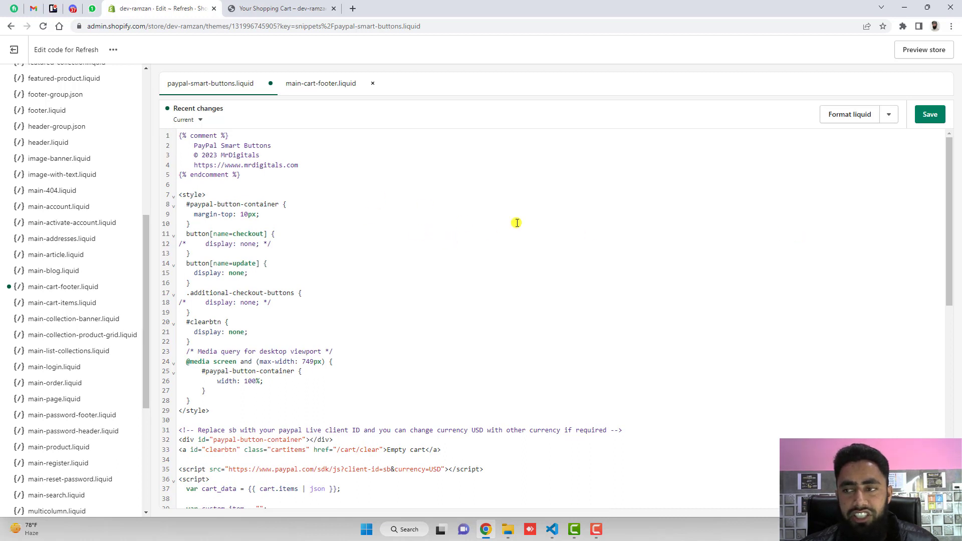
pyautogui.click(935, 118)
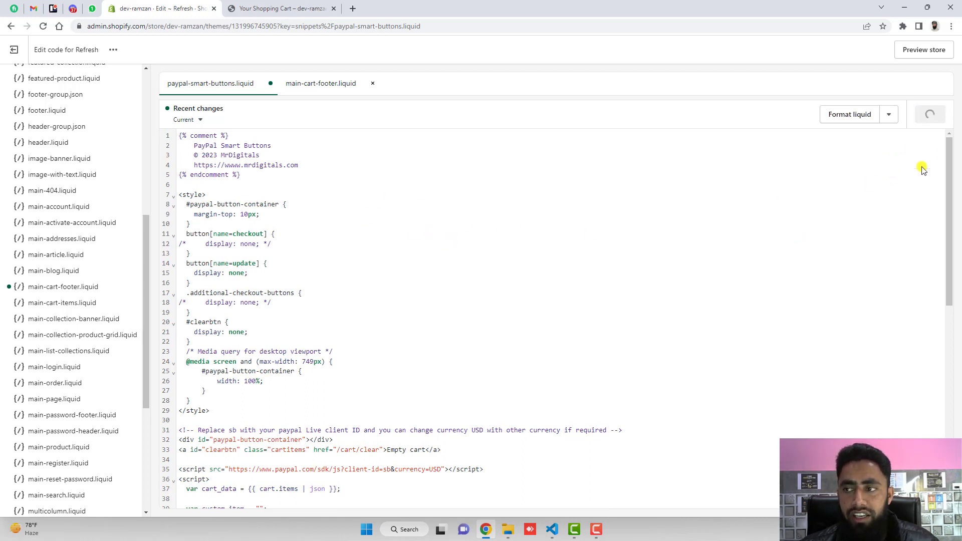
# Reload the cart to check the buttons, then select all code in paypal-smart-buttons.liquid.
pyautogui.click(301, 6)
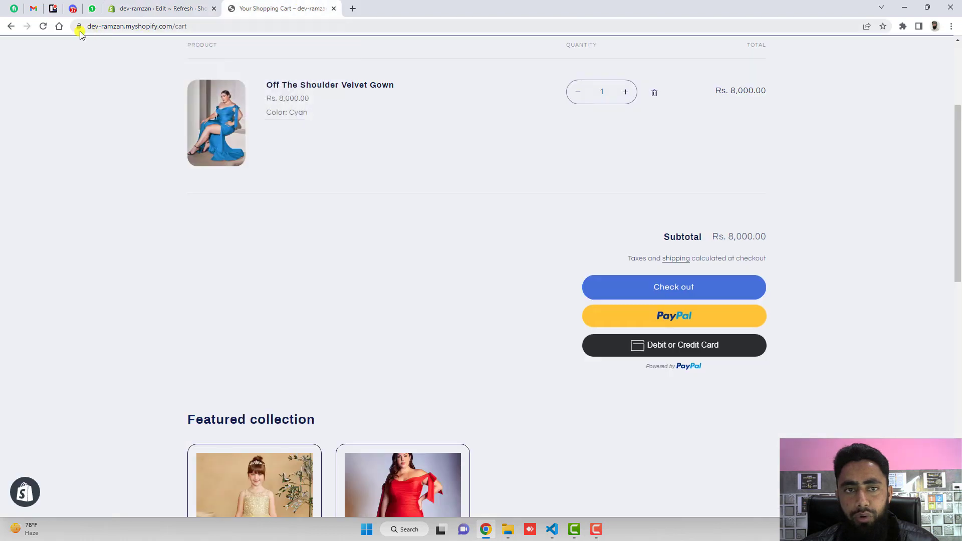
pyautogui.click(42, 26)
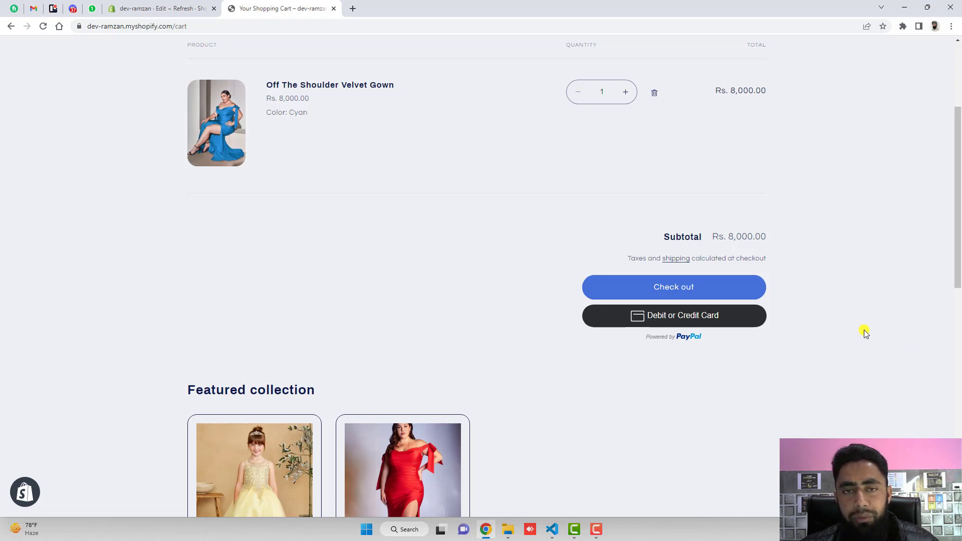
pyautogui.click(153, 8)
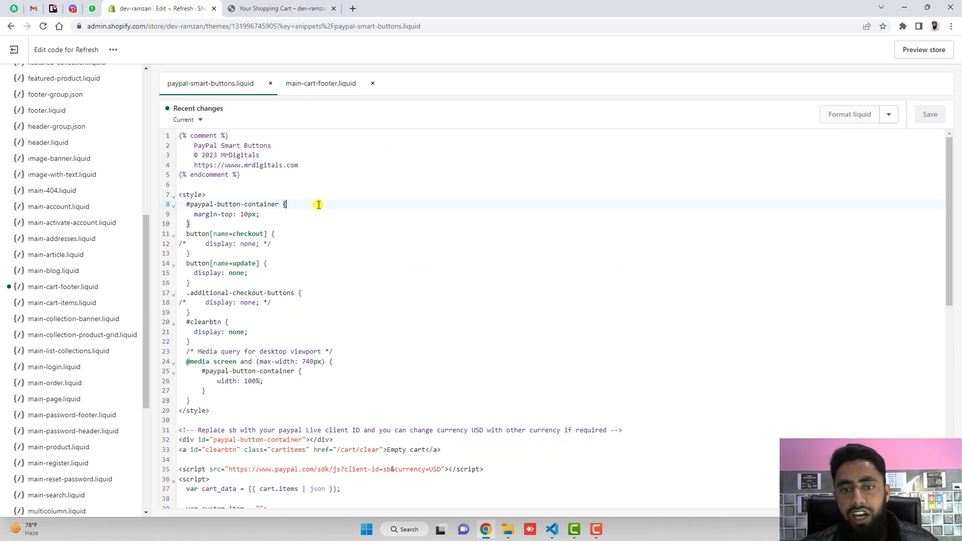
pyautogui.hotkey('ctrl', 'a')
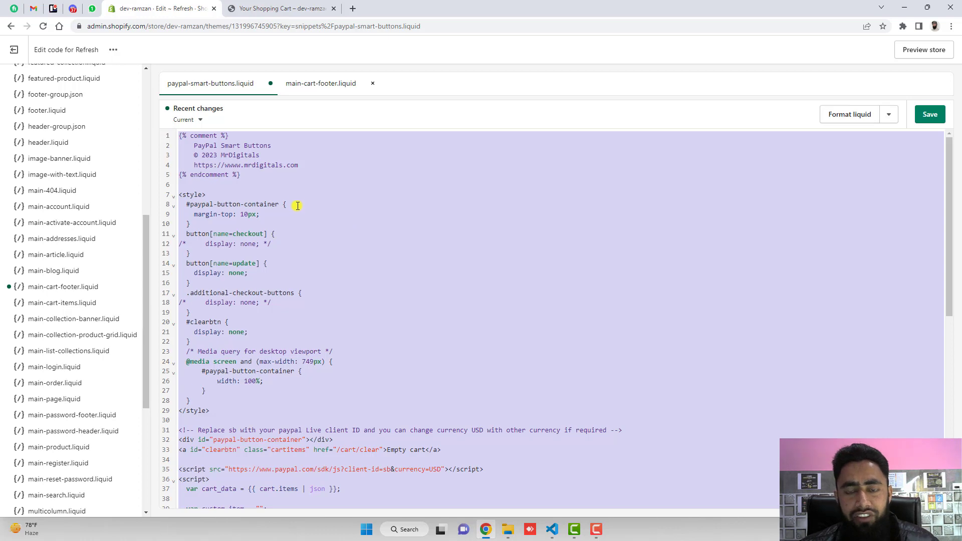
# Save the snippet and reload the cart to confirm Check out, PayPal and card buttons.
pyautogui.click(929, 114)
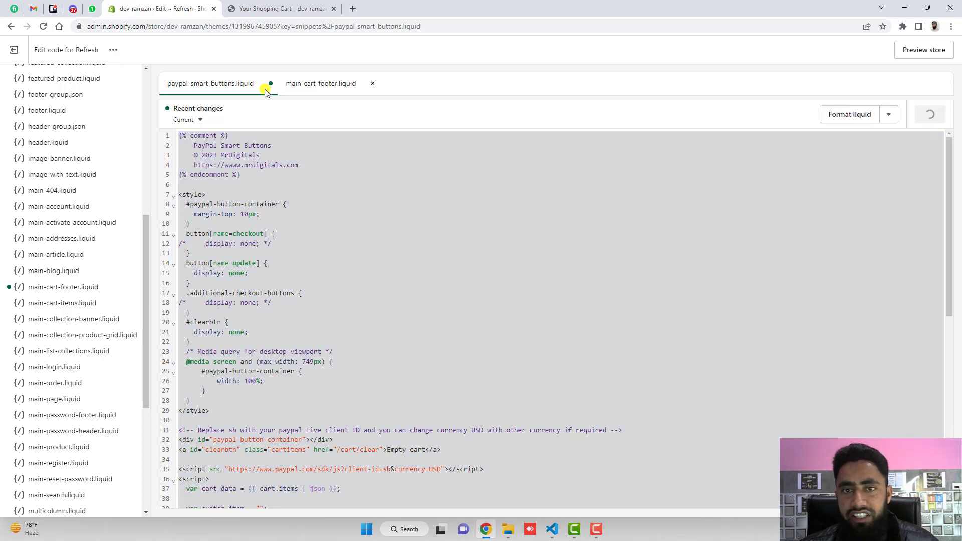
pyautogui.click(259, 13)
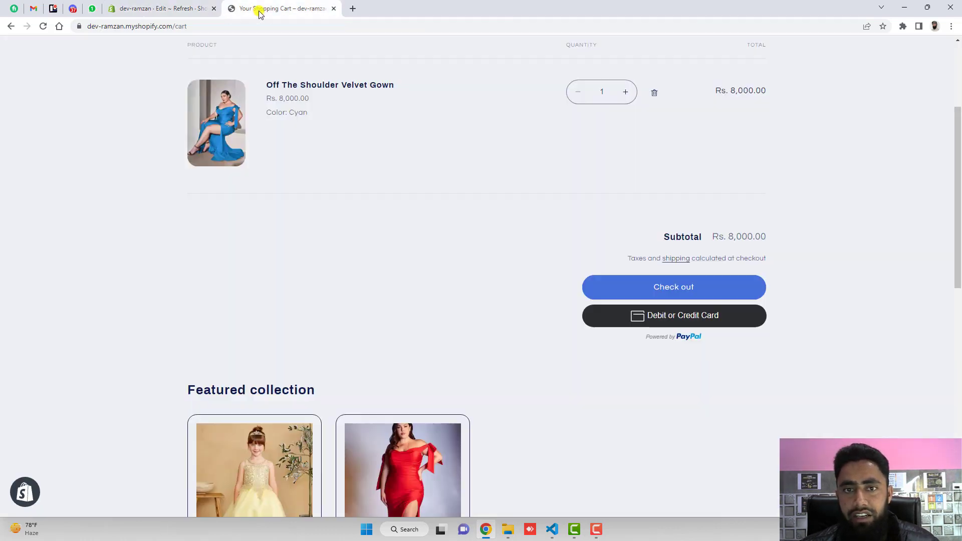
pyautogui.click(43, 26)
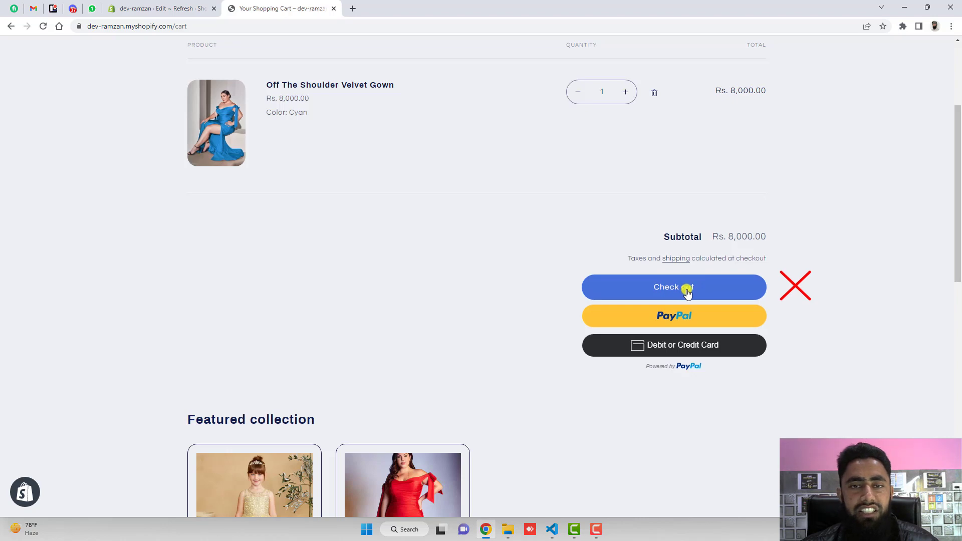
pyautogui.click(161, 9)
# Uncomment the checkout-button display rule on line 12 of paypal-smart-buttons.liquid.
pyautogui.click(284, 242)
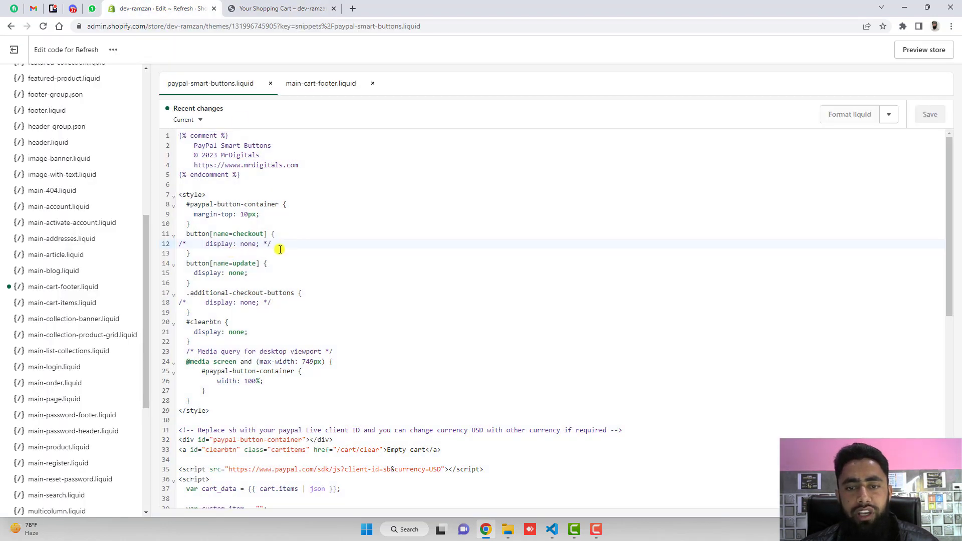
pyautogui.moveTo(276, 243); pyautogui.dragTo(171, 246)
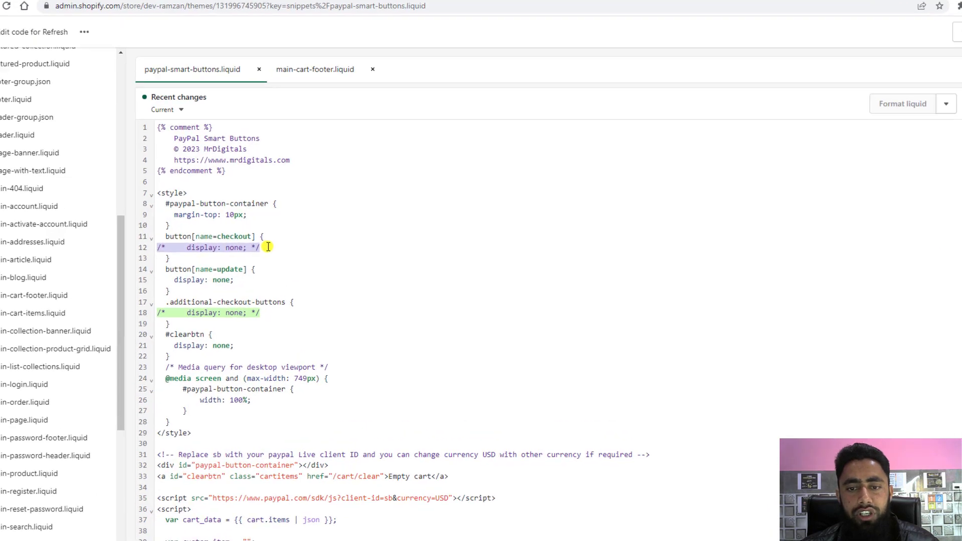
pyautogui.click(279, 244)
pyautogui.press('BackSpace')
pyautogui.press('BackSpace')
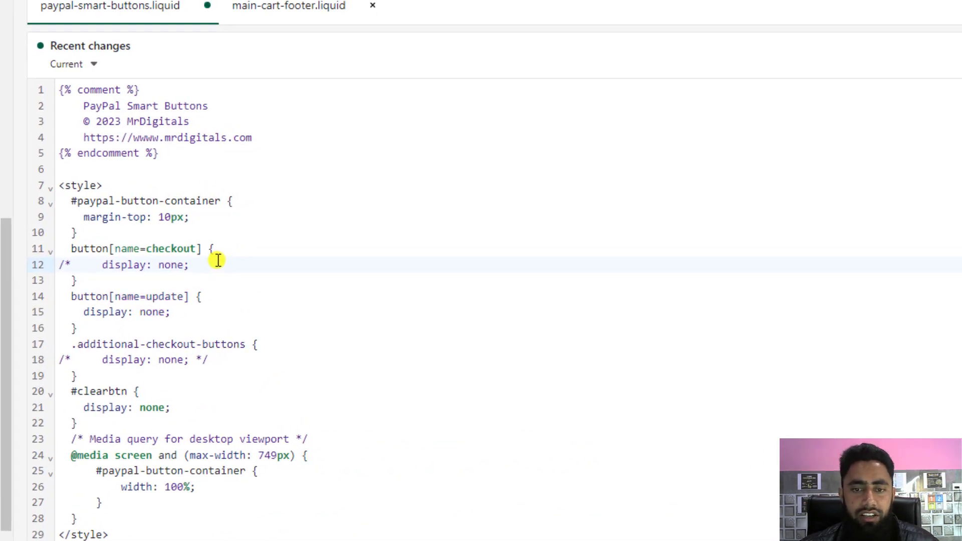
pyautogui.click(78, 269)
pyautogui.press('BackSpace')
pyautogui.press('BackSpace')
pyautogui.press('BackSpace')
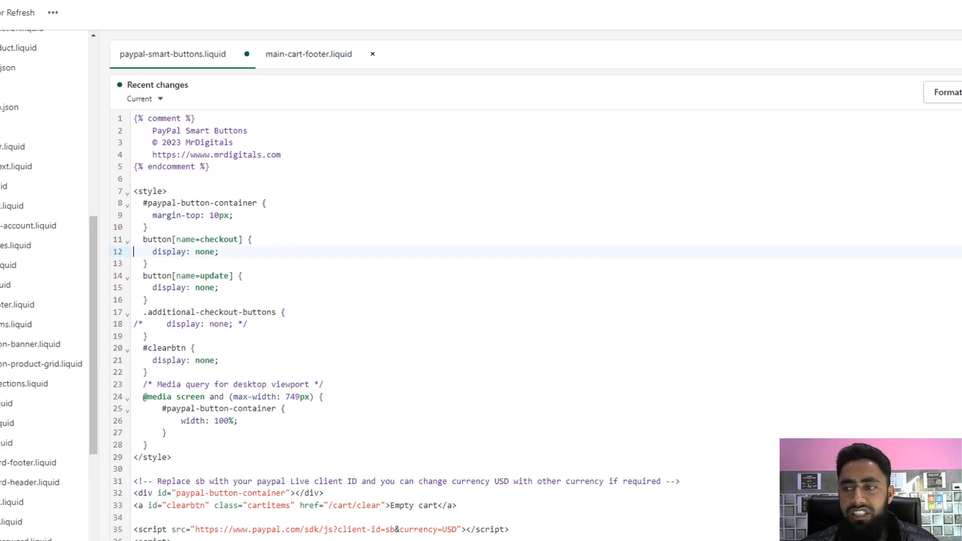
# Save the snippet and reload the cart to show only PayPal and card buttons.
pyautogui.click(927, 113)
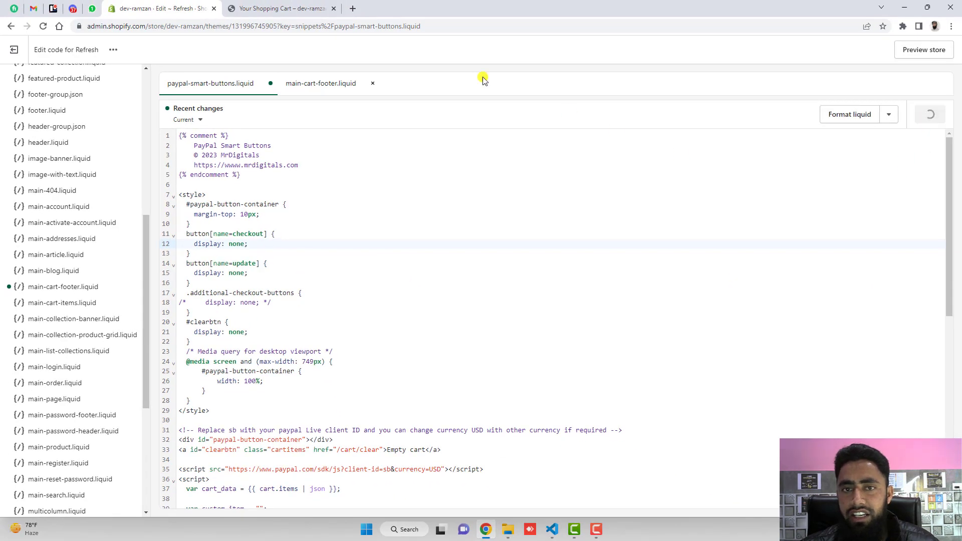
pyautogui.click(274, 9)
pyautogui.click(43, 26)
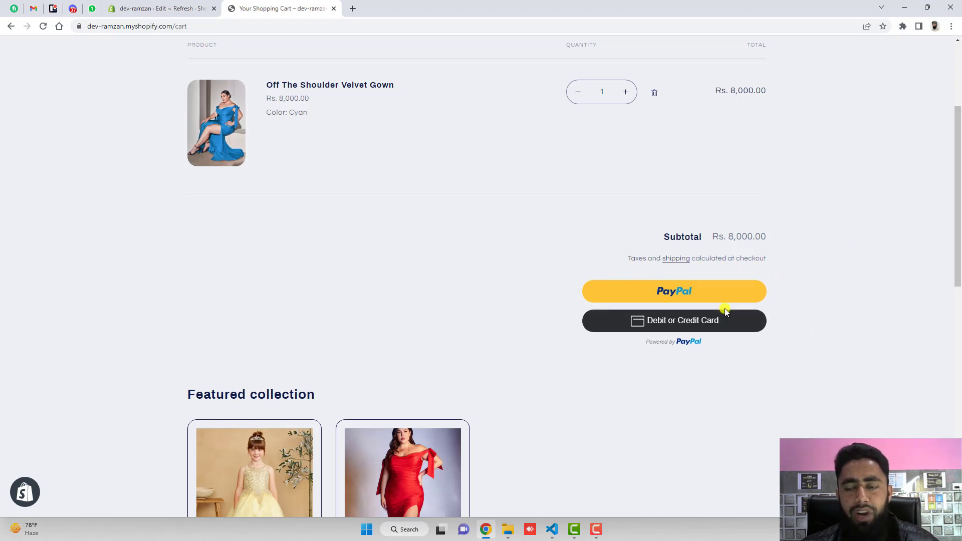
# Comment out line 12's display: none; rule with /* and save the snippet.
pyautogui.click(140, 8)
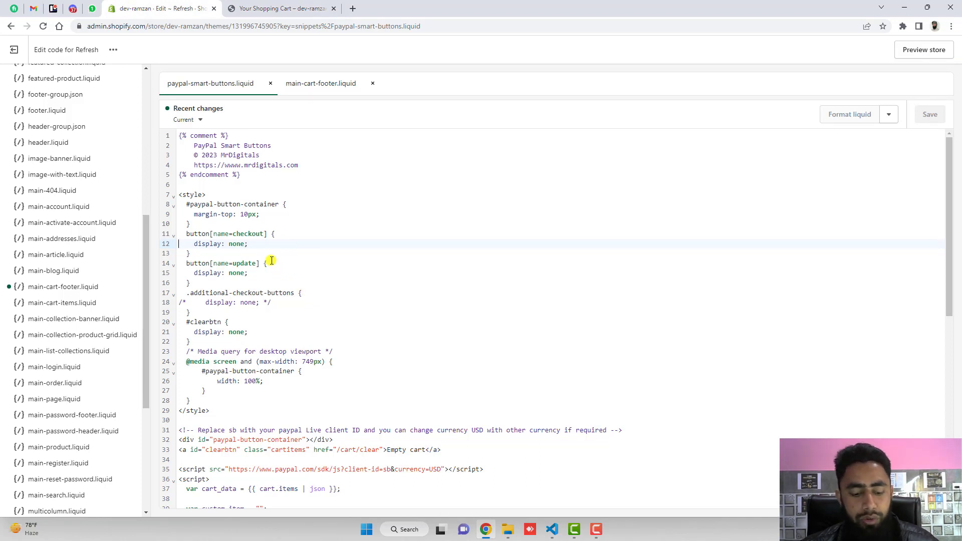
pyautogui.write('/*')
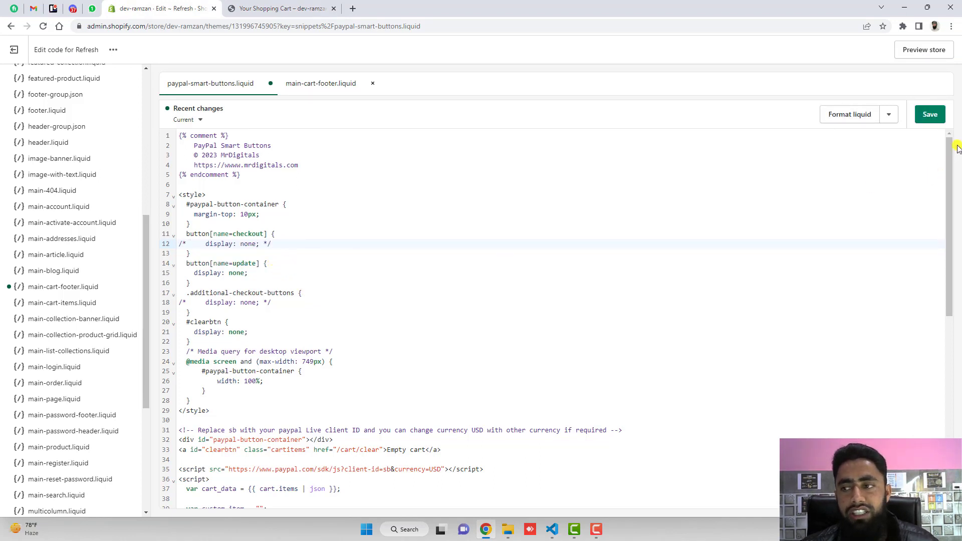
pyautogui.click(940, 116)
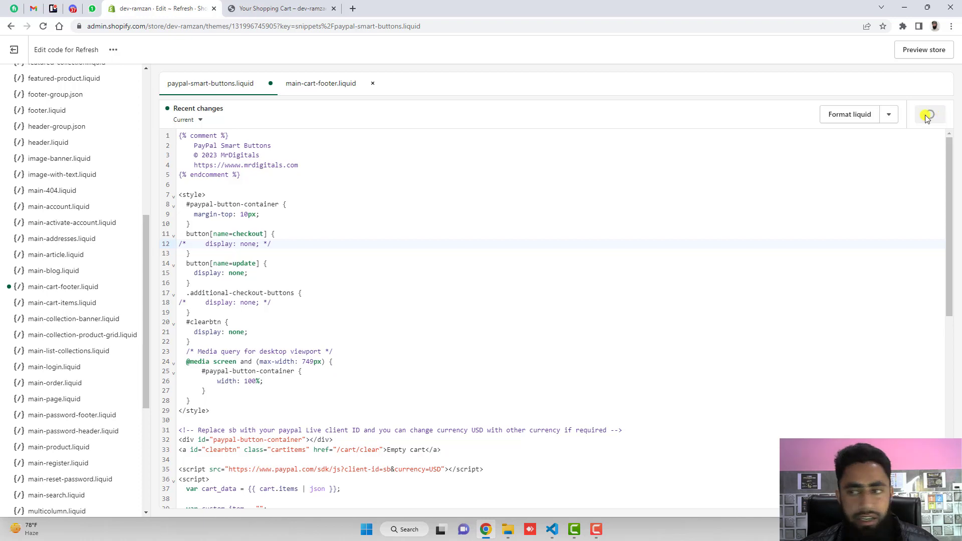
# Reload the cart to see the Check out button, then open the gown's product page.
pyautogui.click(295, 8)
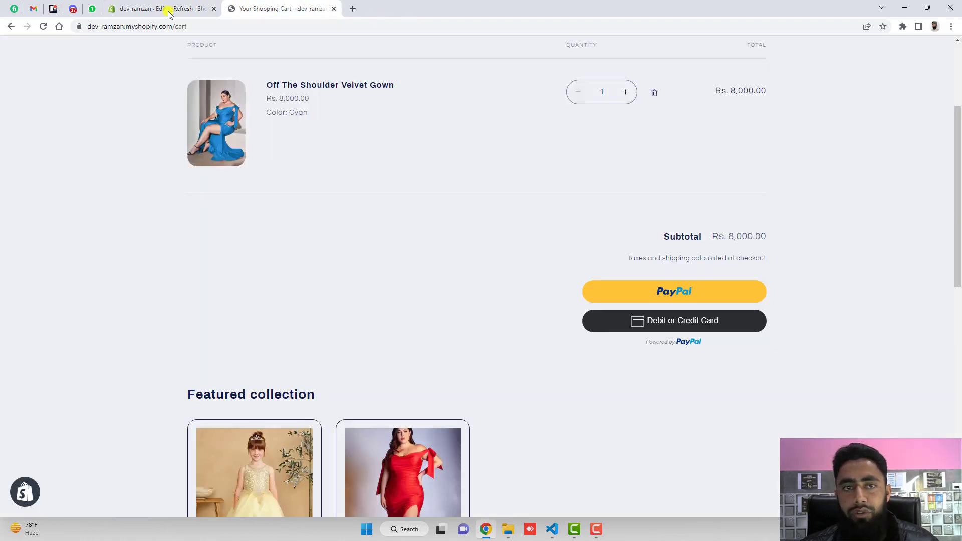
pyautogui.click(43, 26)
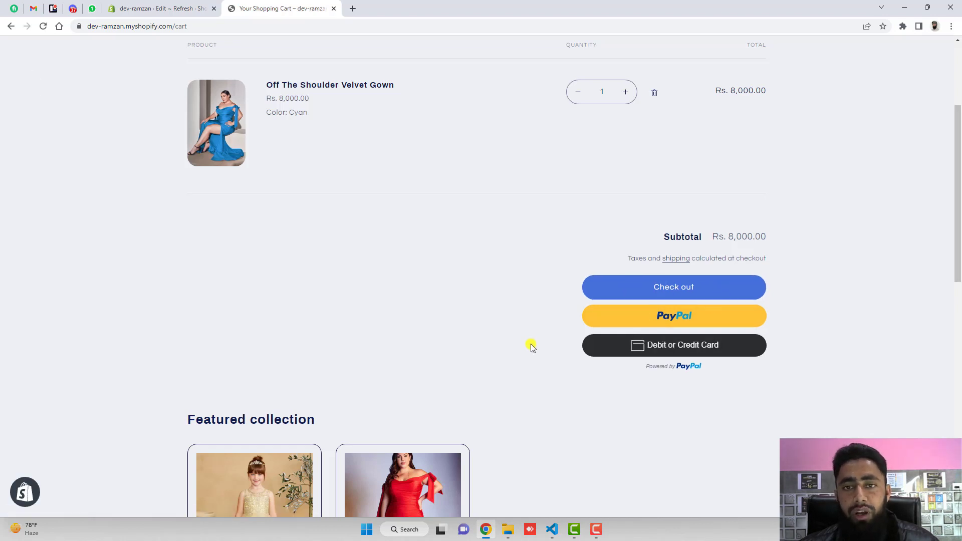
pyautogui.scroll(4, 346, 235)
pyautogui.click(321, 253)
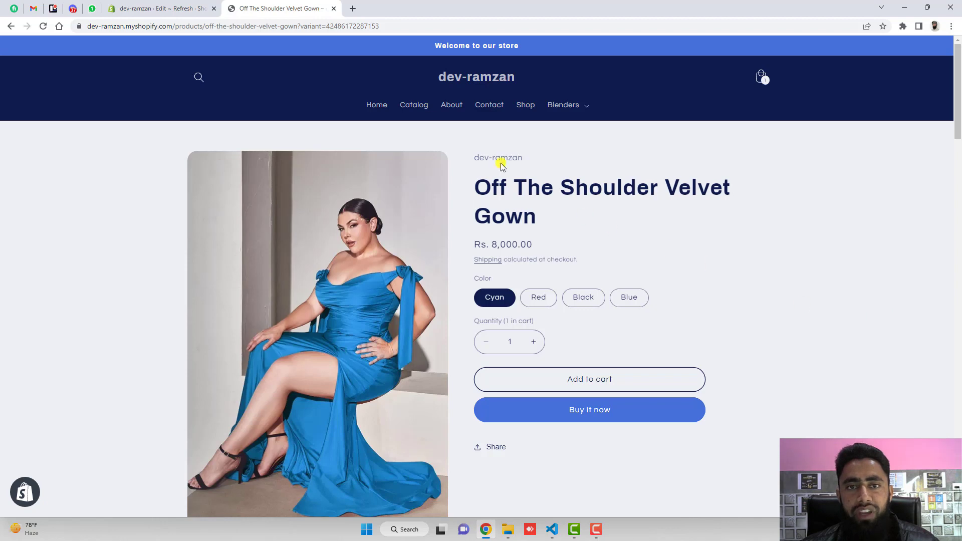
# Leave the code editor and open the Refresh theme in the customizer.
pyautogui.click(182, 9)
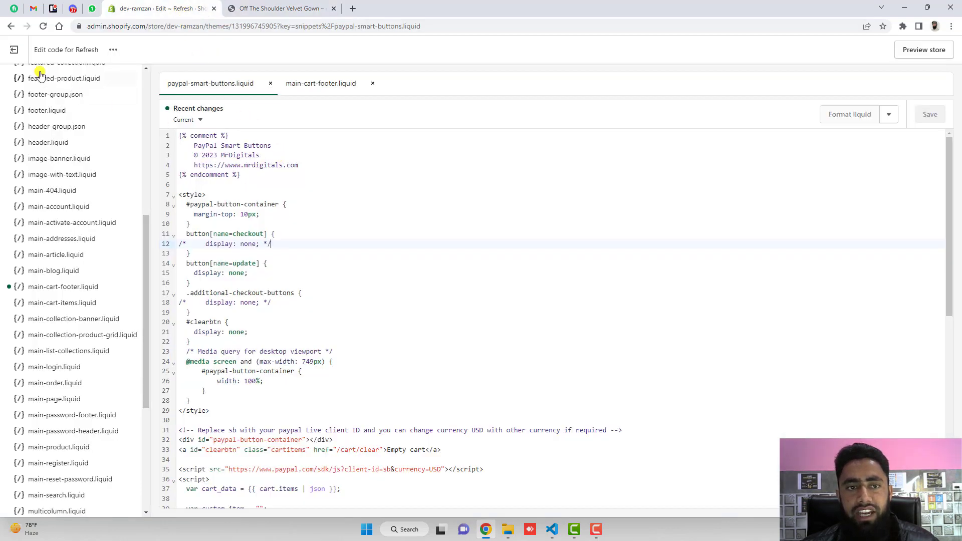
pyautogui.click(18, 49)
pyautogui.click(281, 8)
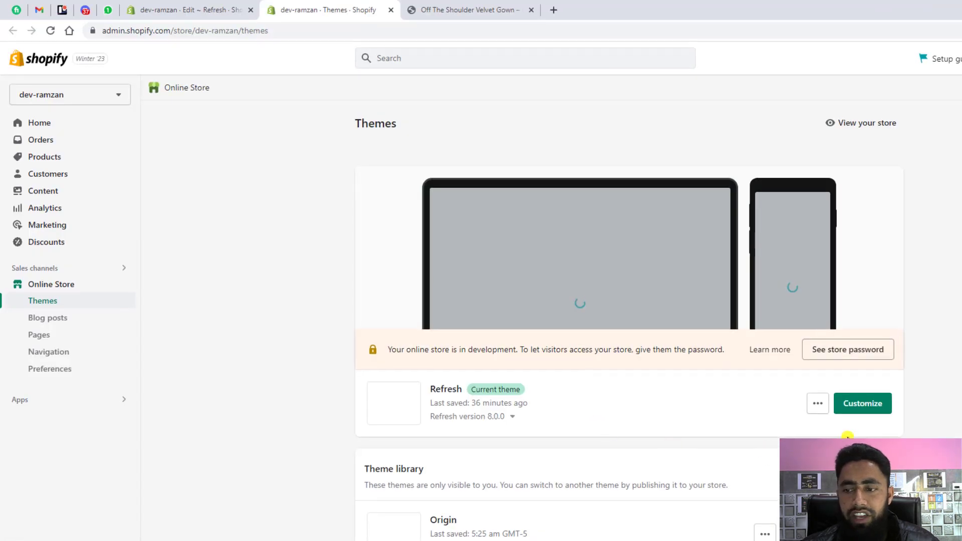
pyautogui.click(735, 343)
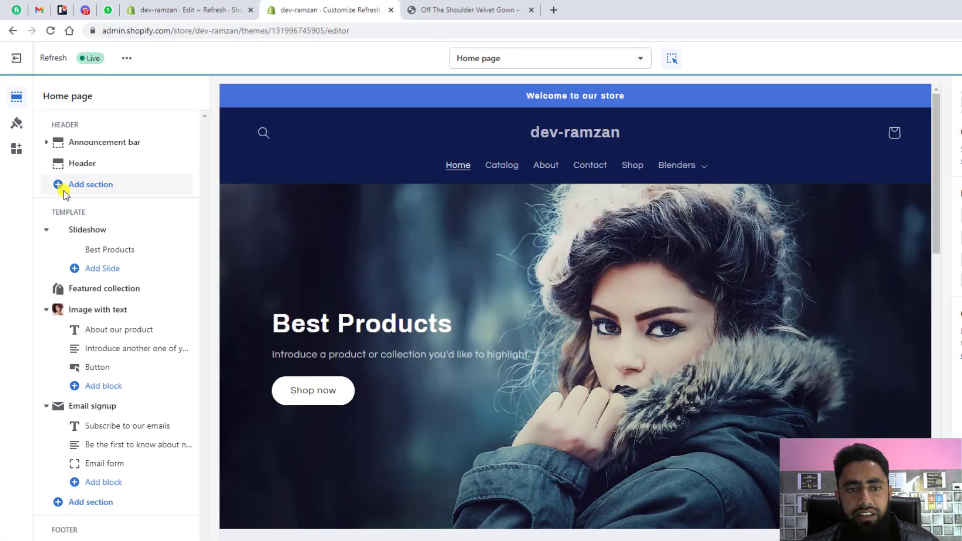
# Set Cart type to Page under Theme settings > Cart.
pyautogui.click(17, 123)
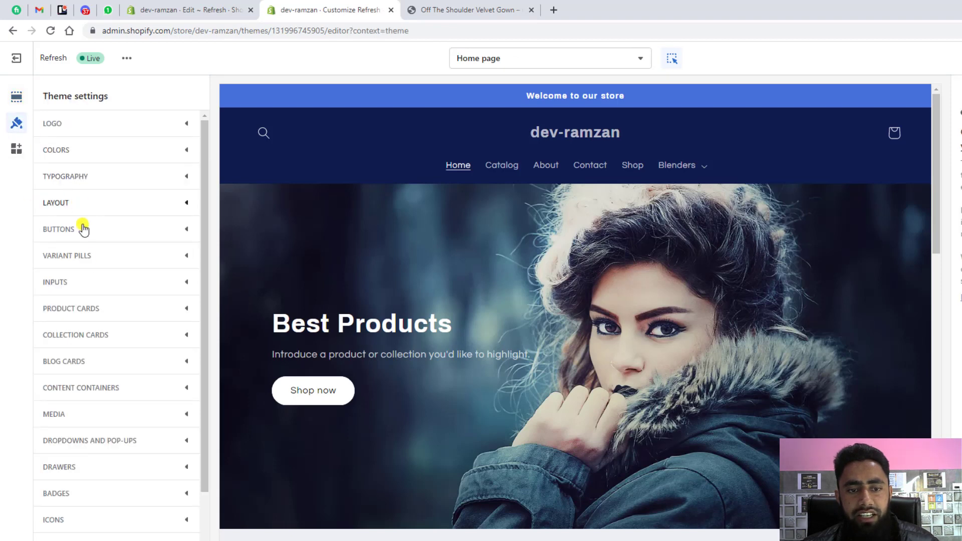
pyautogui.scroll(-3, 72, 489)
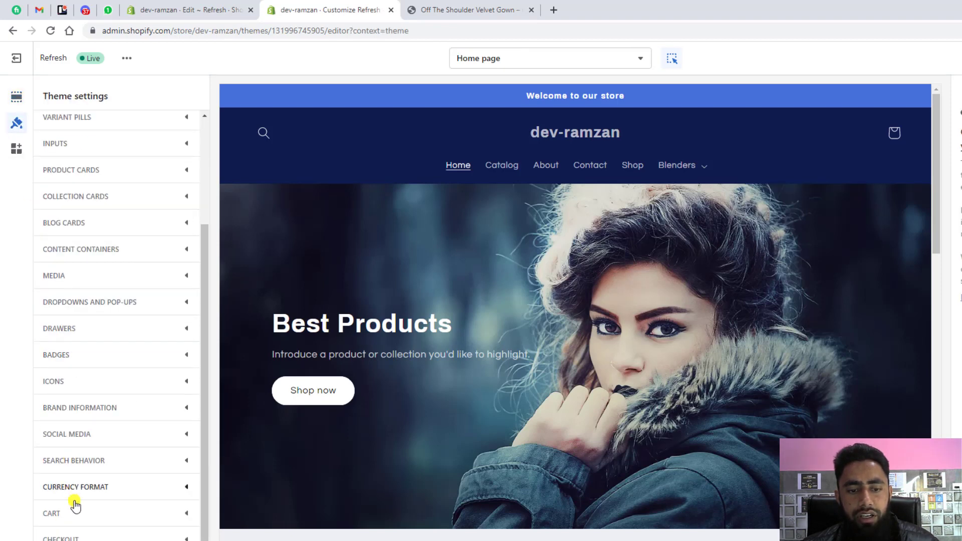
pyautogui.click(75, 508)
pyautogui.scroll(-4, 76, 501)
pyautogui.click(63, 375)
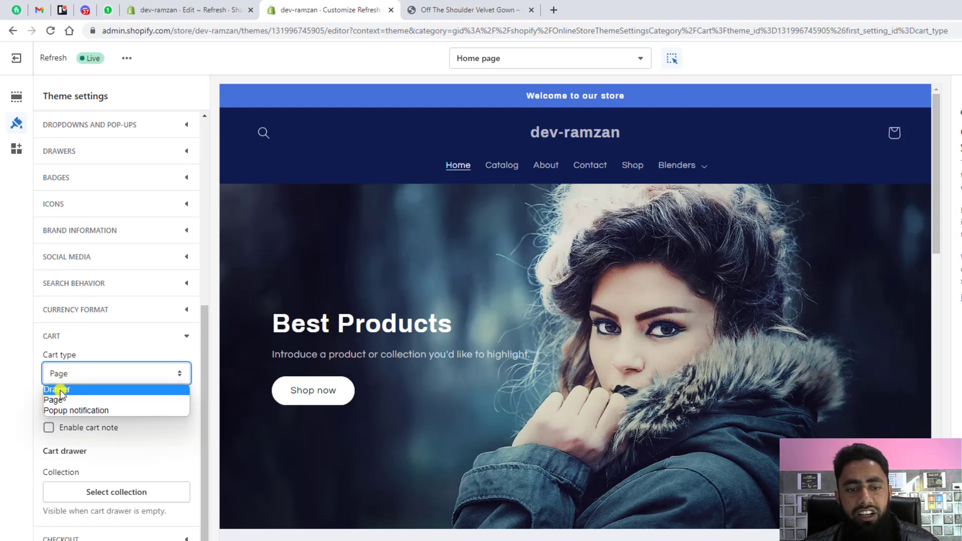
pyautogui.click(72, 401)
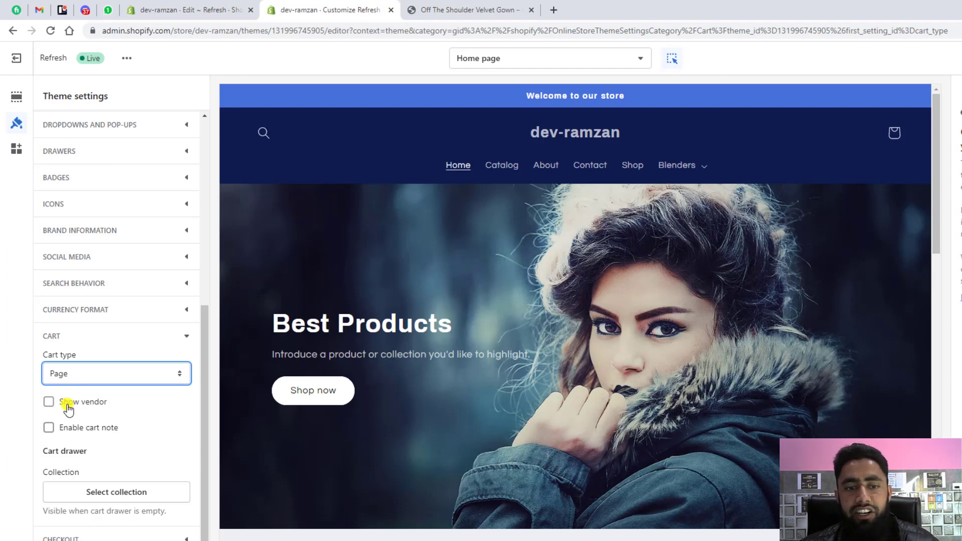
pyautogui.scroll(6, 86, 368)
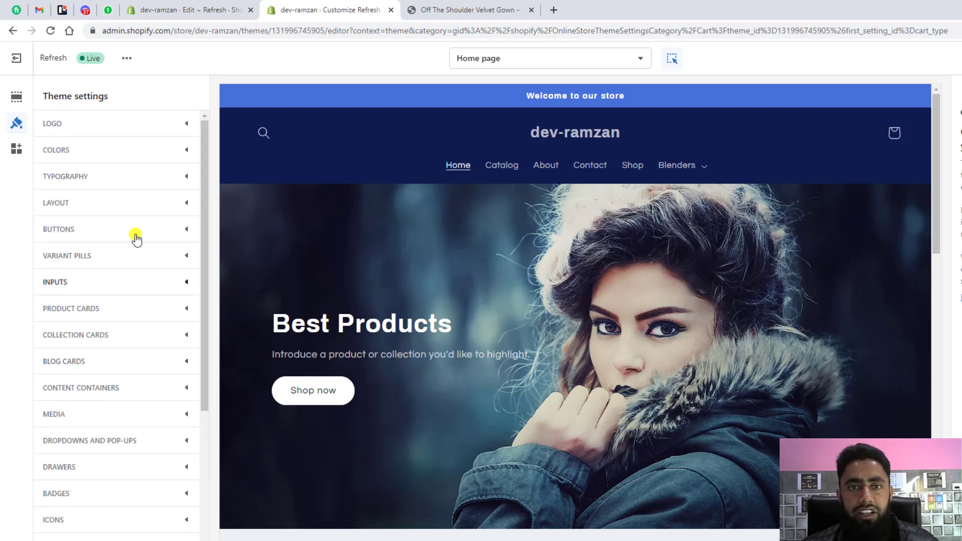
pyautogui.click(162, 6)
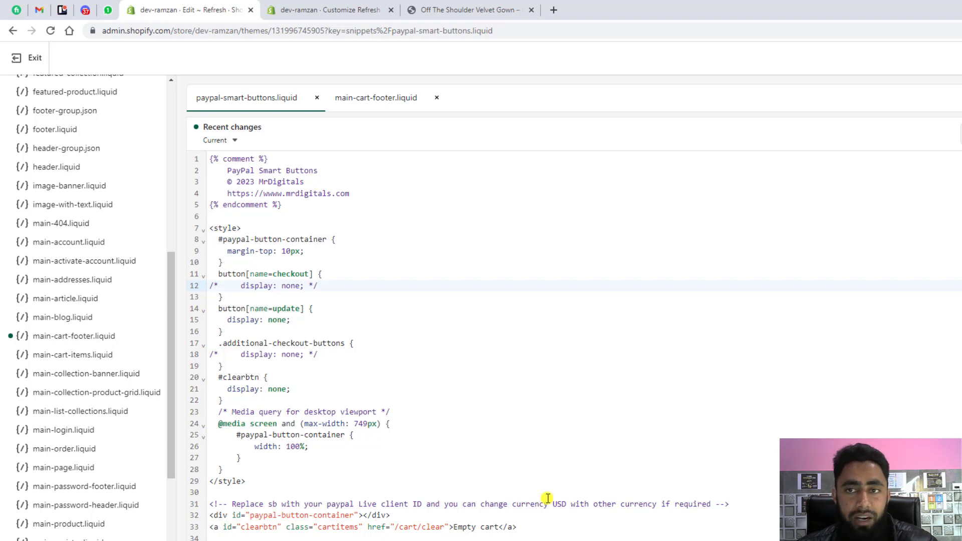
pyautogui.click(484, 10)
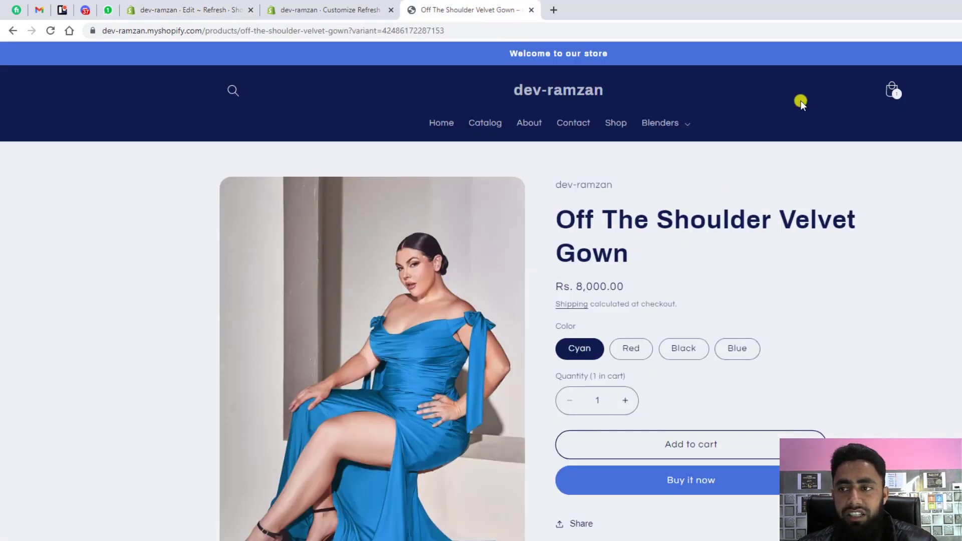
pyautogui.click(886, 86)
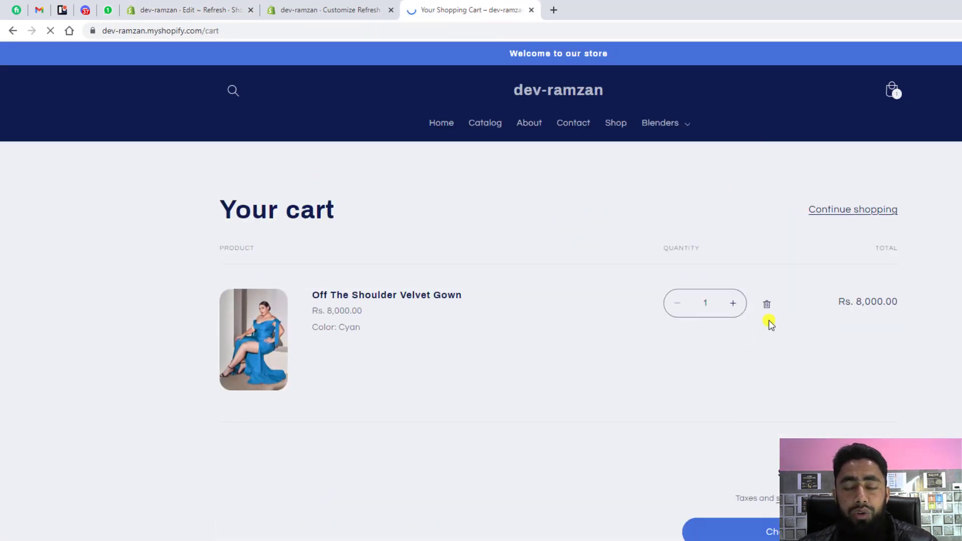
pyautogui.scroll(-4, 770, 323)
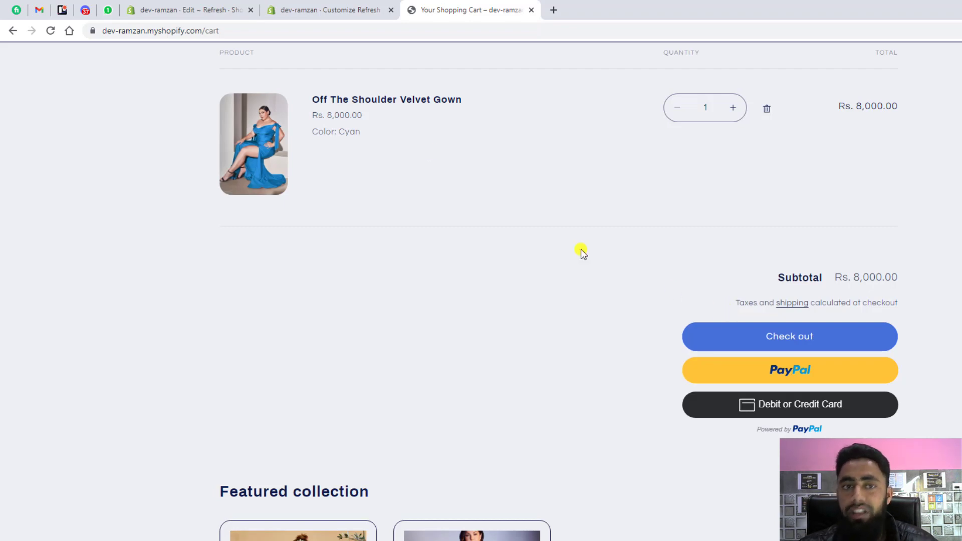
pyautogui.click(168, 7)
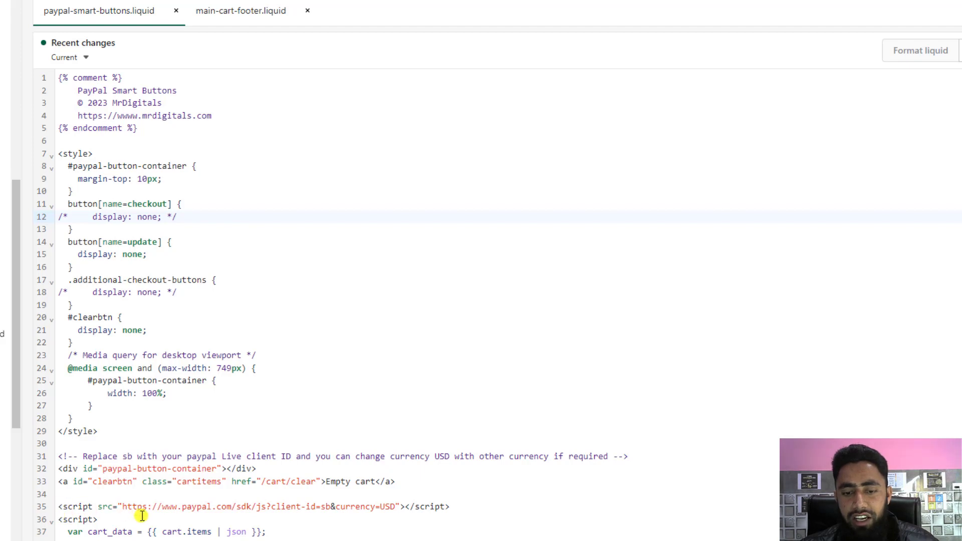
# Select the PayPal SDK script on line 35 with client-id=sb and currency=USD.
pyautogui.tripleClick(279, 507)
pyautogui.moveTo(271, 507); pyautogui.dragTo(322, 506)
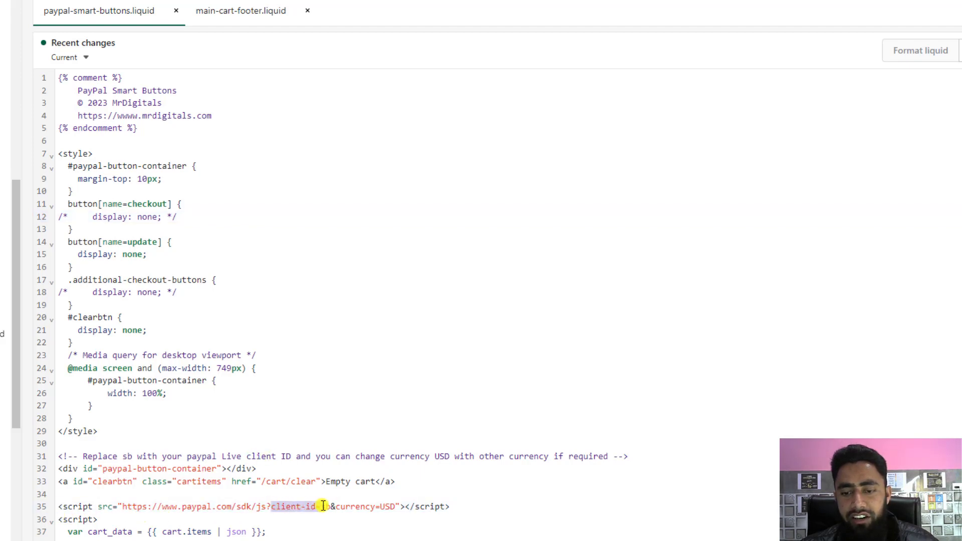
pyautogui.tripleClick(335, 507)
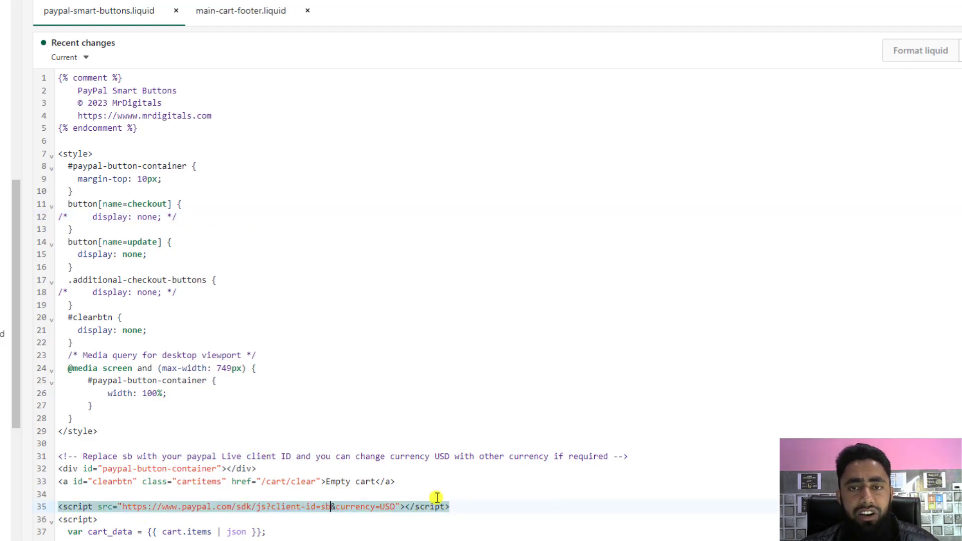